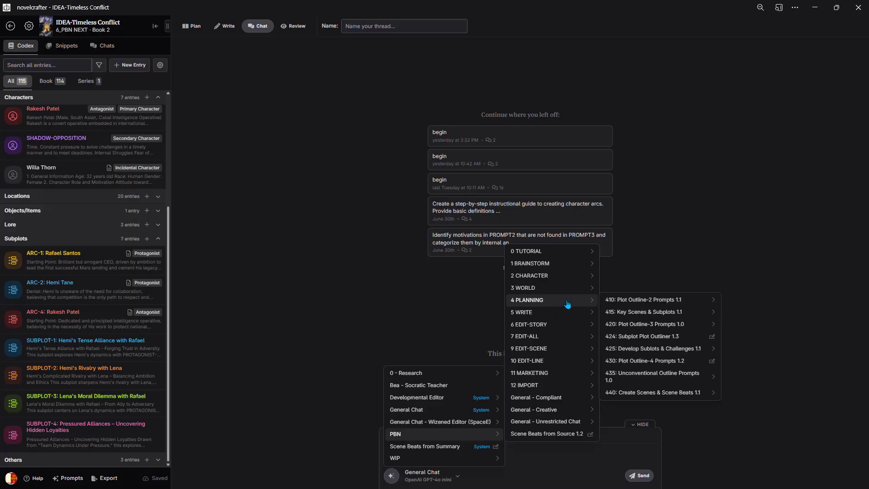
Load the PBN planning prompt "424: Subplot Plot Outliner 1.3", set Subplot Choice to "From a subplot codex" and choose the SUBPLOT-1 entry
click(650, 337)
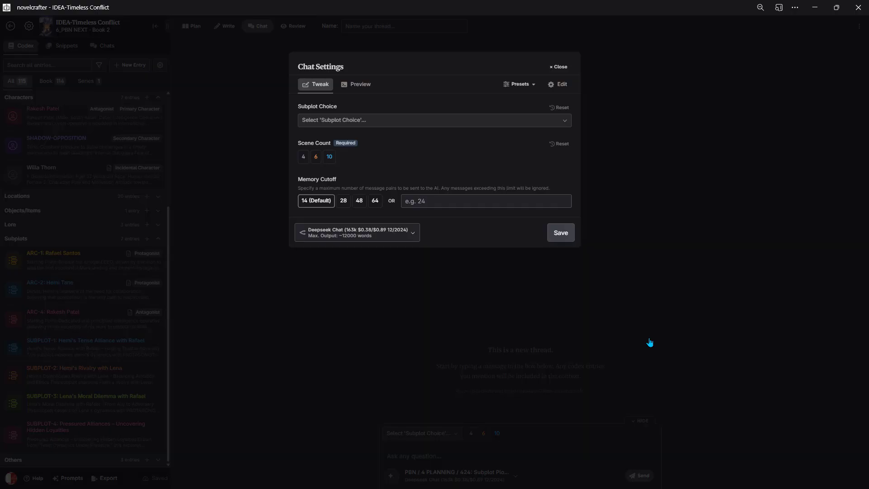
click(369, 128)
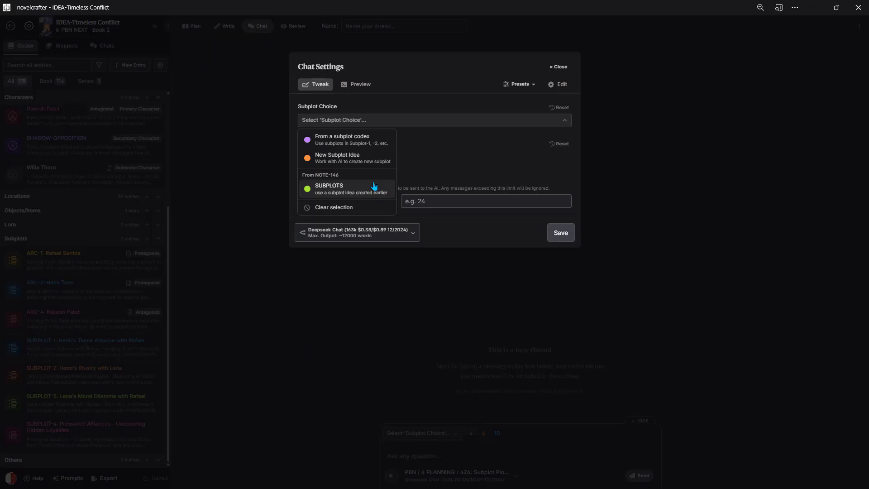
click(357, 142)
click(409, 168)
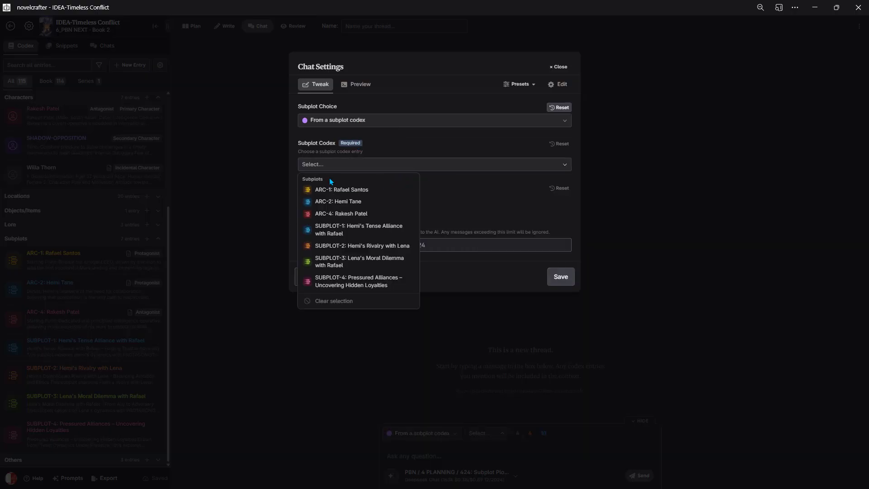
click(337, 229)
click(440, 201)
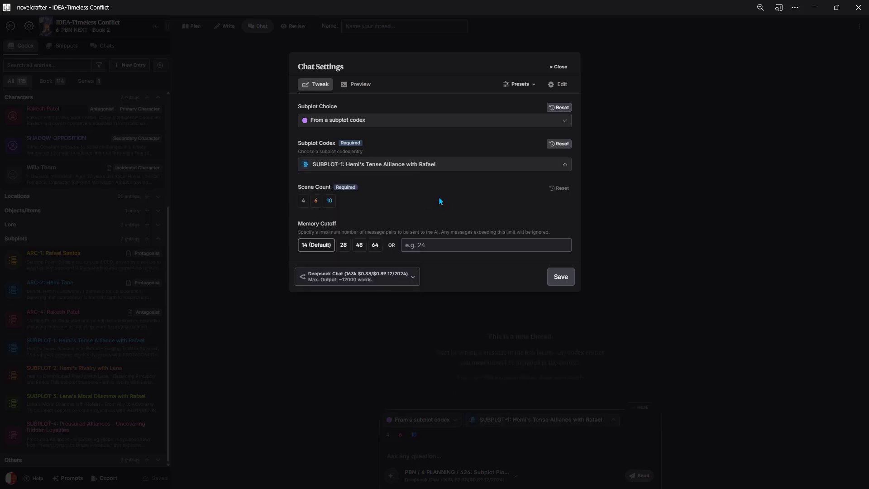
Set the Scene Count to 6, choose the Grok 3 Mini model and save the chat settings
click(315, 202)
click(408, 281)
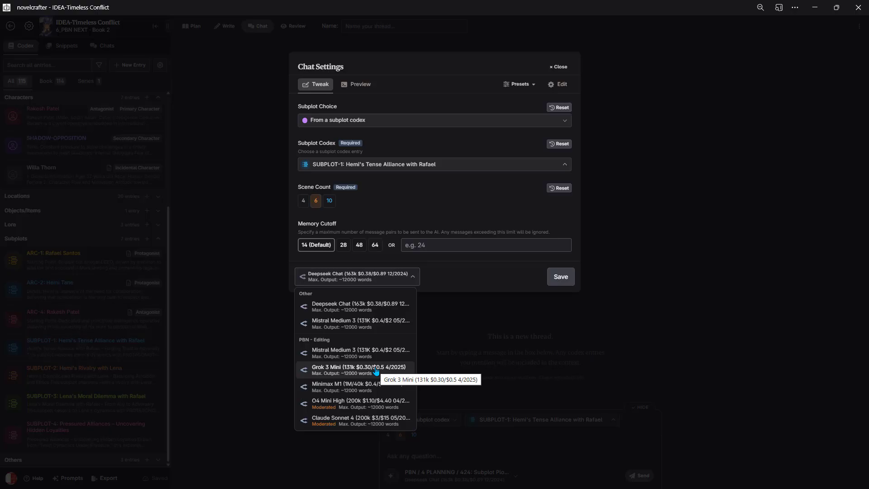
click(348, 370)
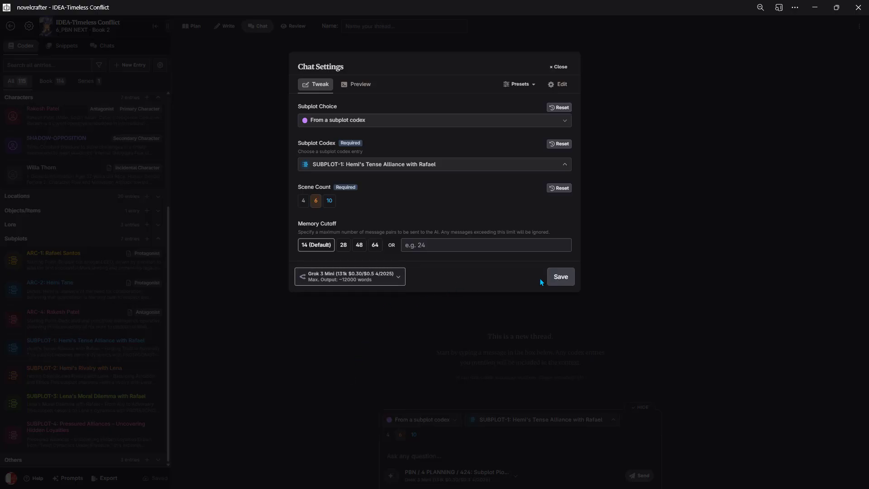
click(560, 277)
Request the prompt's instructions by sending "usage" in the chat, and send "begin" to start its first phase
text(usage)
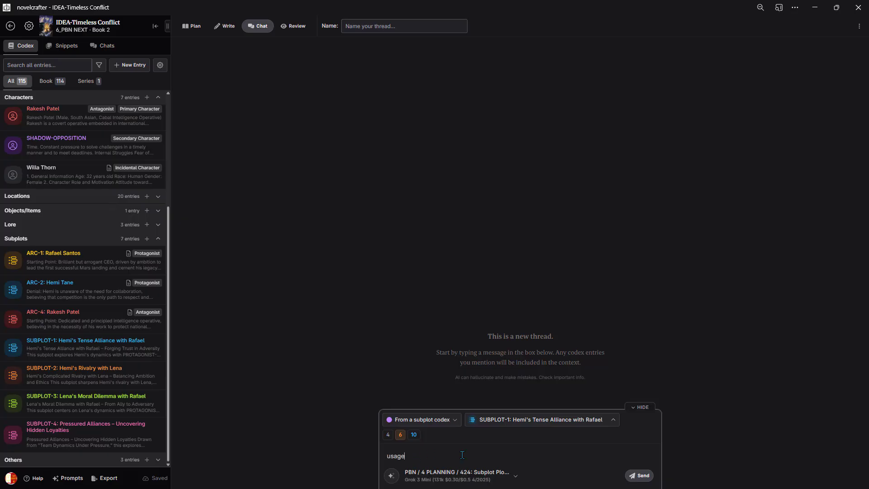
click(637, 478)
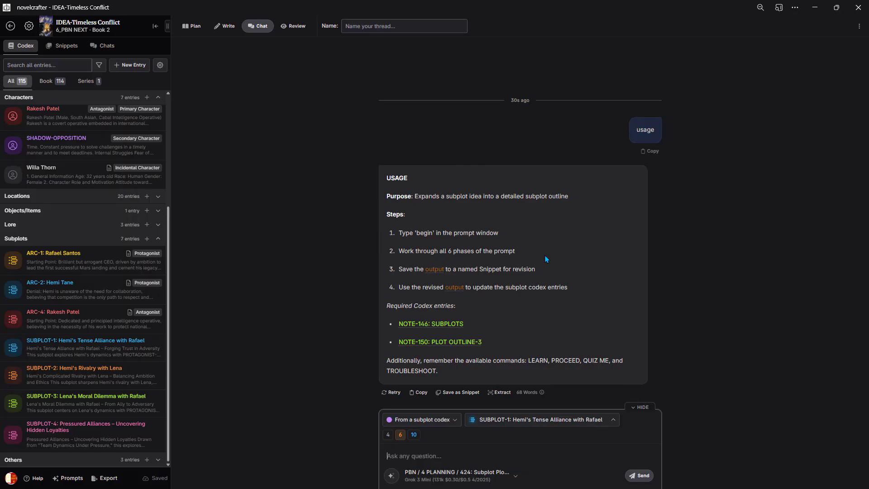
click(432, 455)
text(begin)
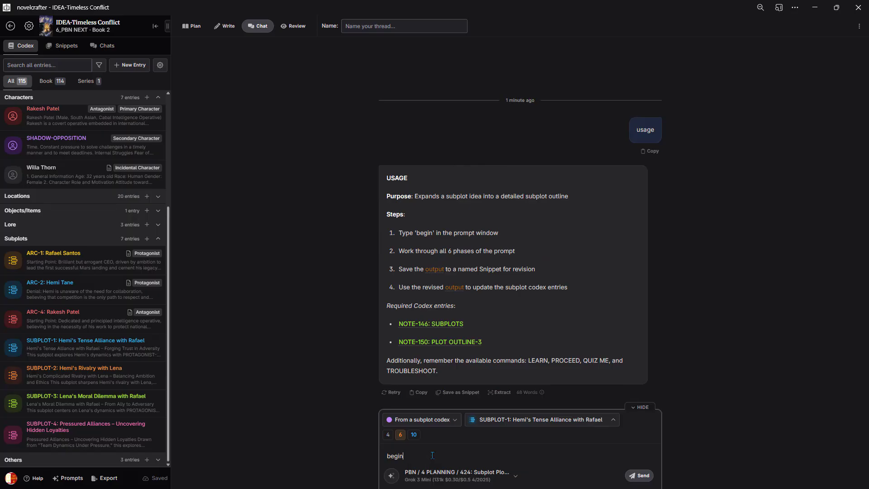
click(636, 476)
Review the Phase 1 reply's beats, summary and closing questions, comparing the beats with the SUBPLOT-1 codex entry
scroll(619, 314, down, 2)
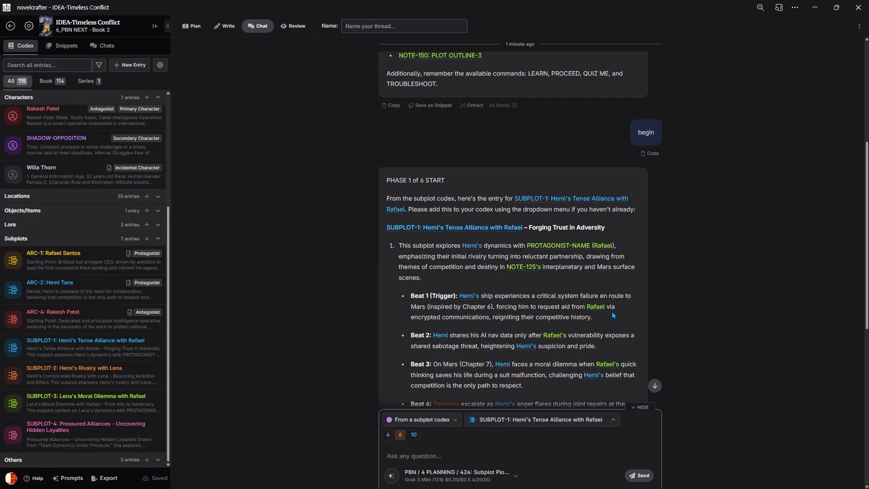
scroll(613, 315, down, 6)
scroll(609, 308, up, 2)
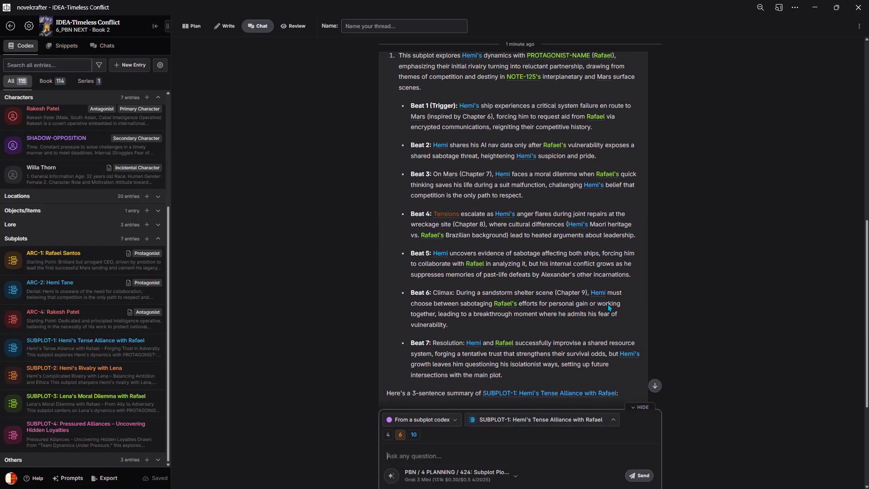
click(87, 347)
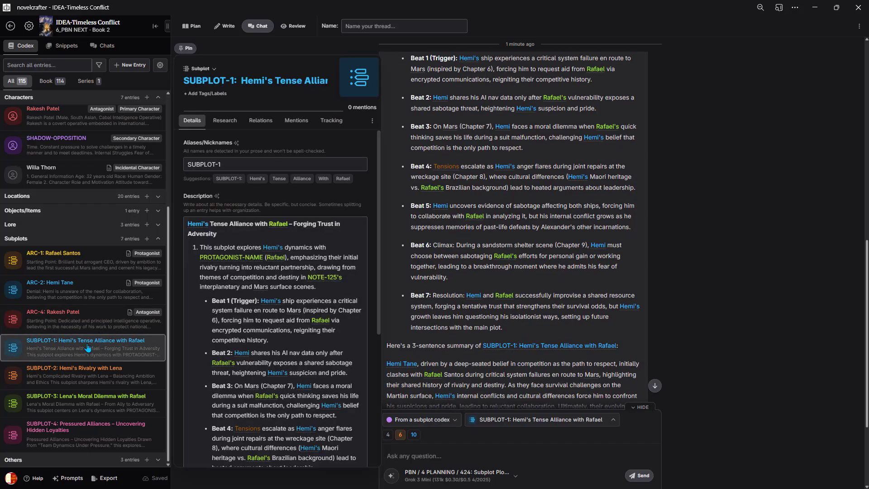
scroll(285, 272, down, 5)
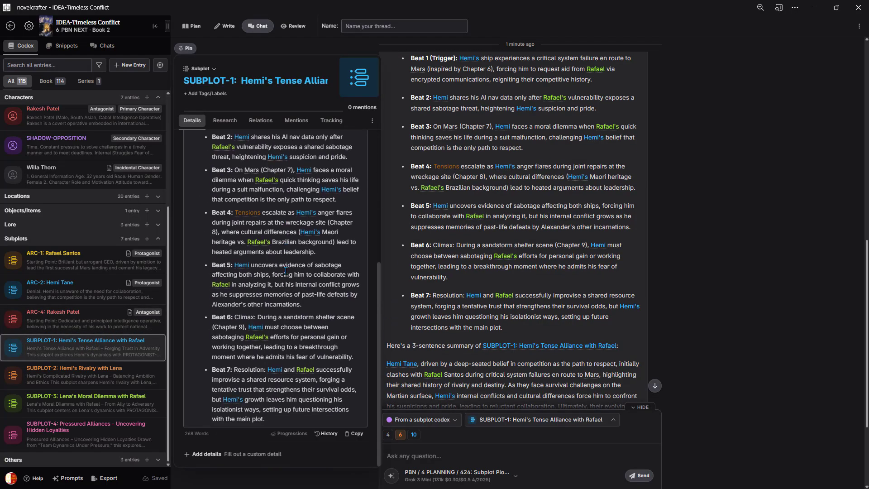
scroll(285, 272, up, 6)
scroll(285, 271, down, 4)
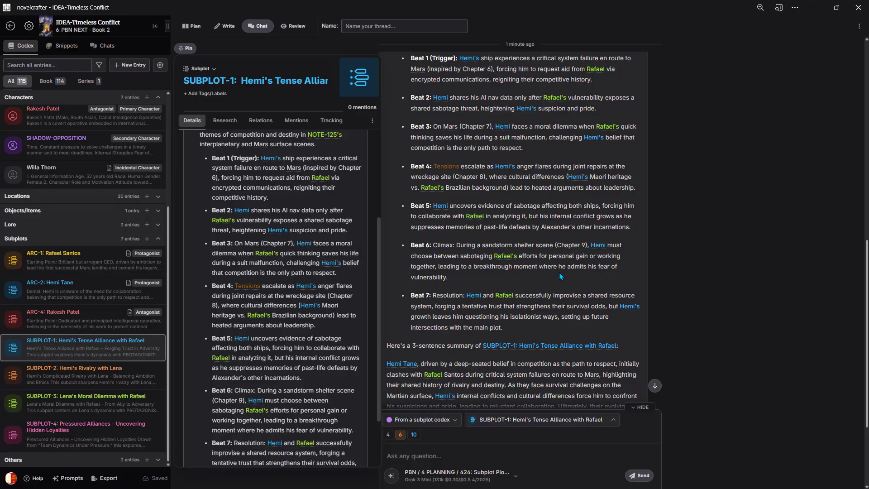
click(684, 270)
scroll(548, 385, down, 1)
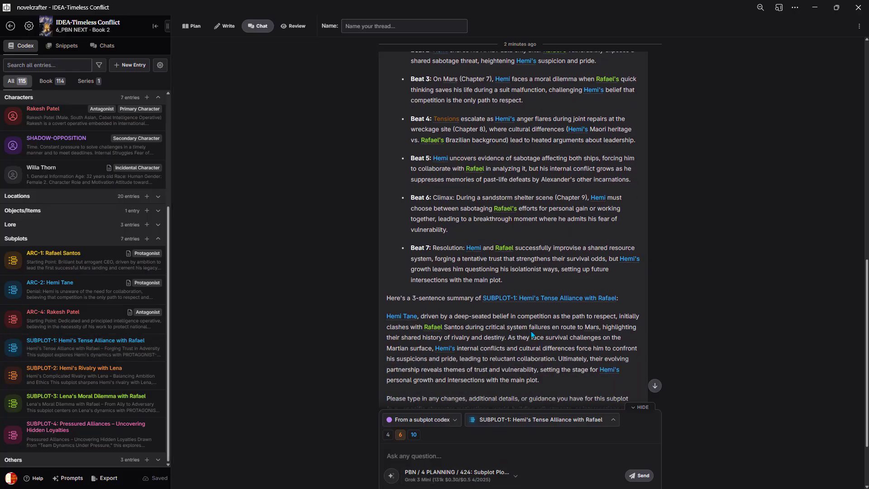
scroll(587, 316, down, 2)
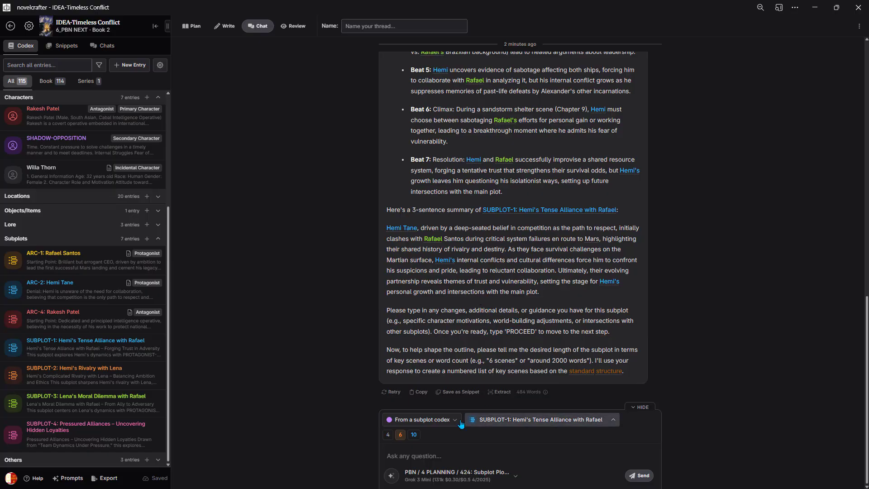
Send "PROCEED" in the chat to advance from Phase 1 to Phase 2 of the subplot outline
click(433, 454)
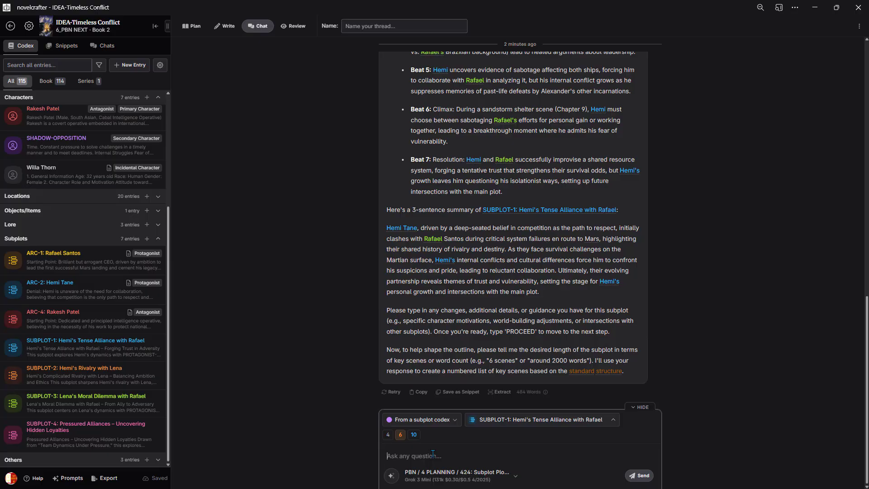
text(PROCEED)
click(630, 475)
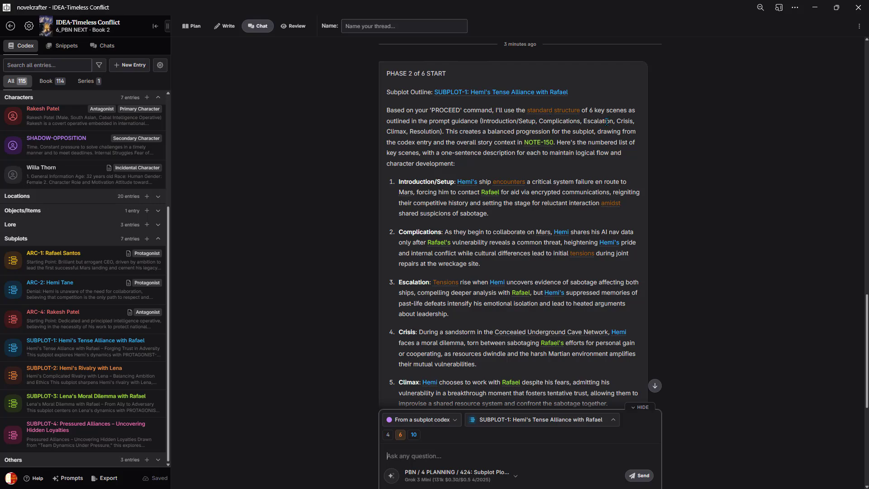
Read through the six-scene outline from Phase 2 and send "PROCEED" to advance to Phase 3
scroll(457, 149, down, 3)
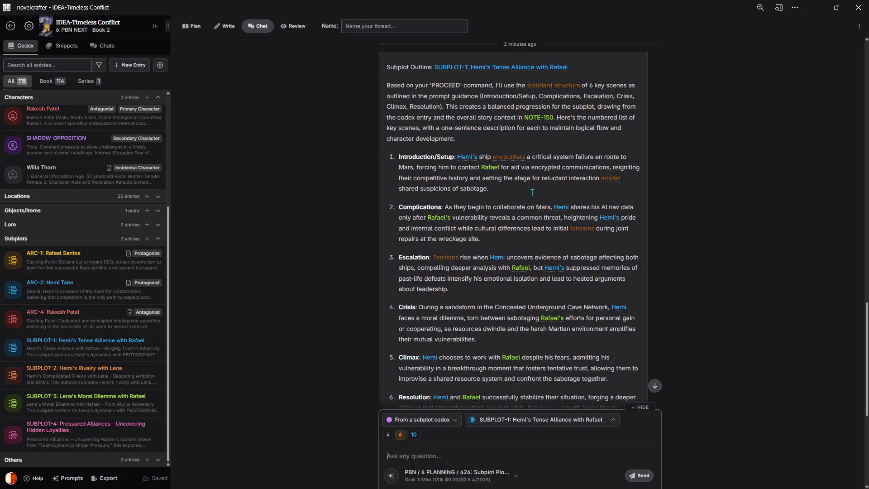
scroll(457, 149, down, 3)
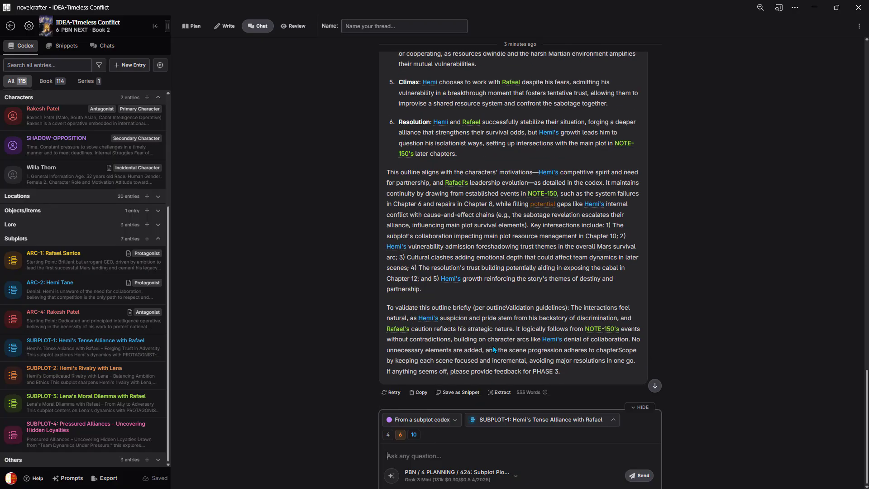
scroll(479, 288, up, 5)
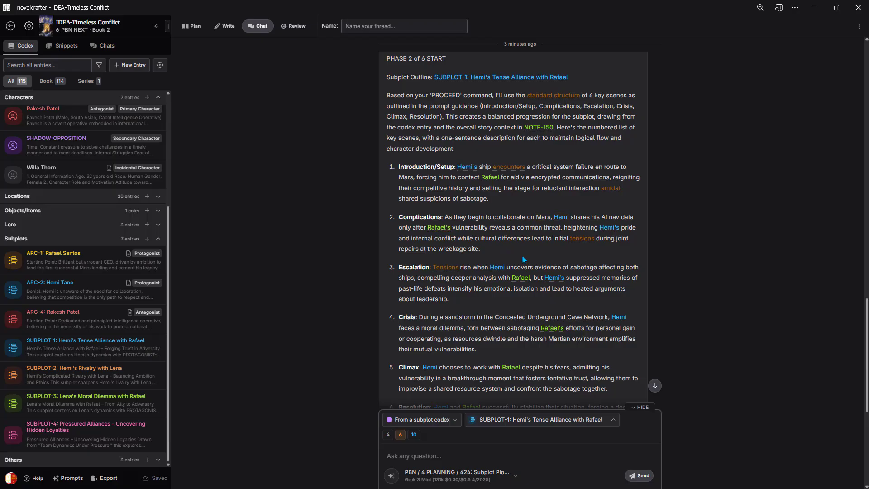
scroll(523, 259, down, 5)
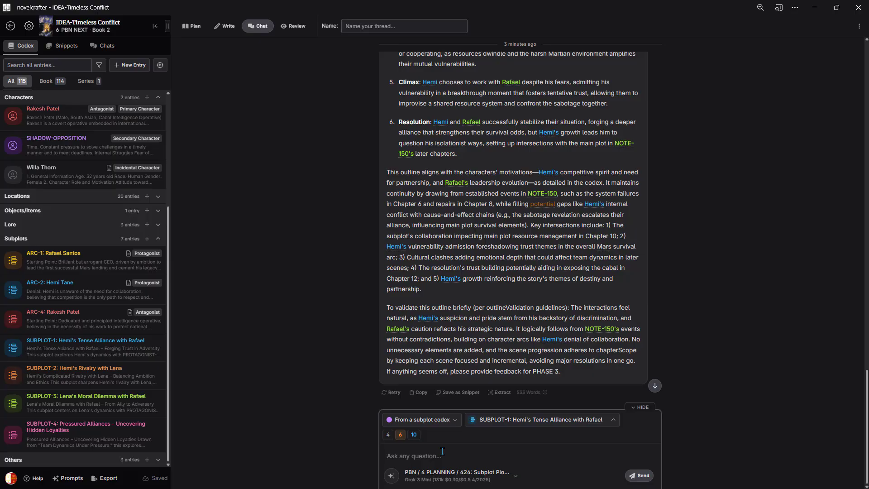
text(PROCEED)
click(640, 475)
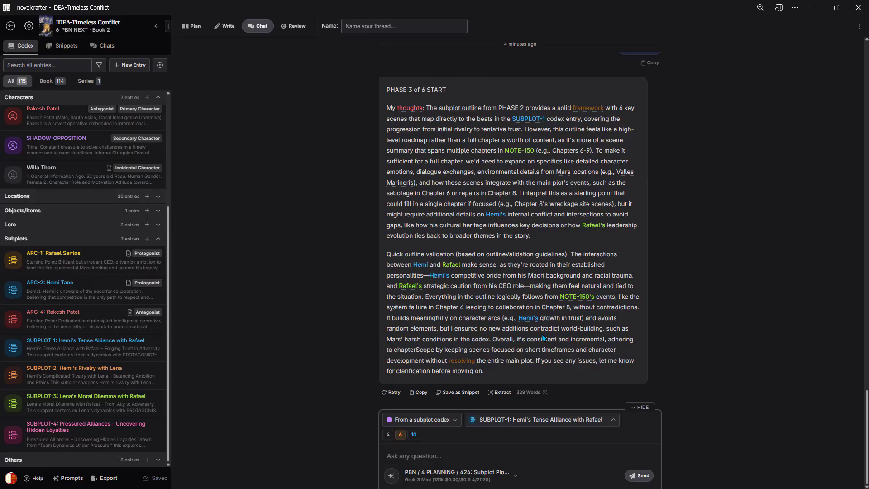
Send "PROCEED" in response to the Phase 3 thoughts and outline validation to start Phase 4
click(440, 445)
text(PROCEED)
click(642, 474)
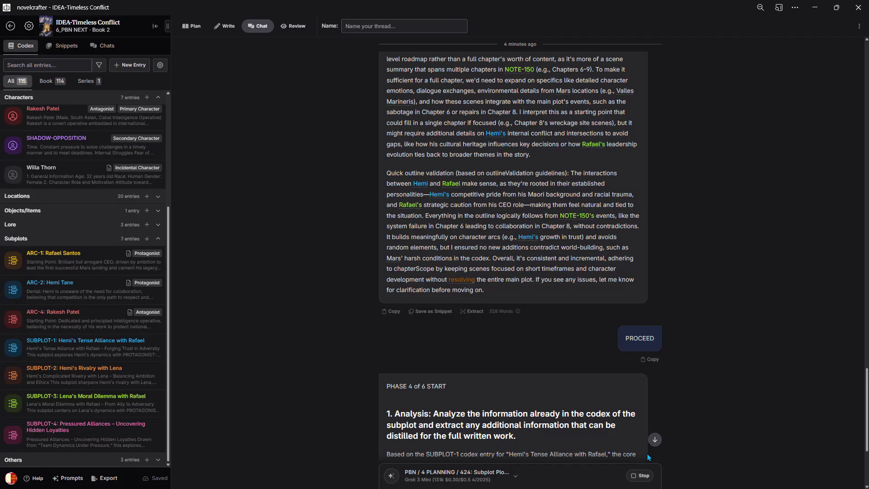
Examine the Phase 4 reply: the subplot analysis, the summary of understanding and the direction options for Major Point 1
scroll(498, 271, down, 8)
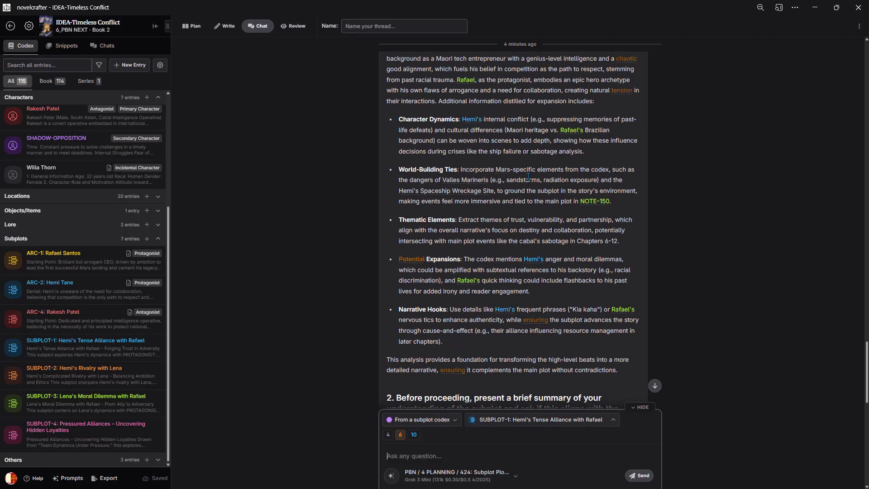
scroll(529, 177, up, 2)
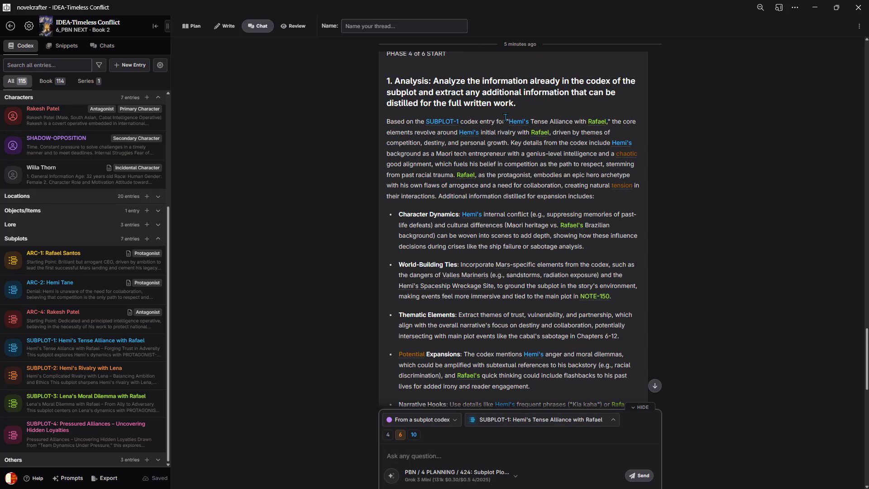
scroll(456, 132, down, 2)
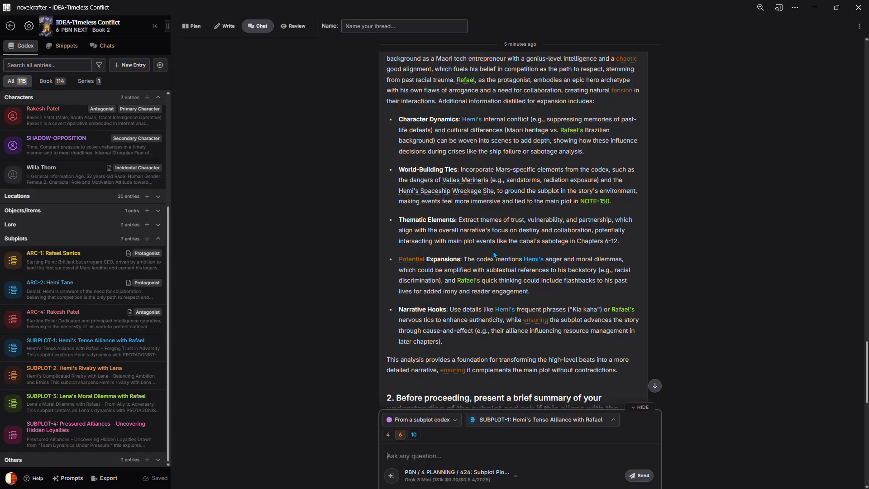
scroll(497, 256, down, 2)
scroll(456, 247, down, 3)
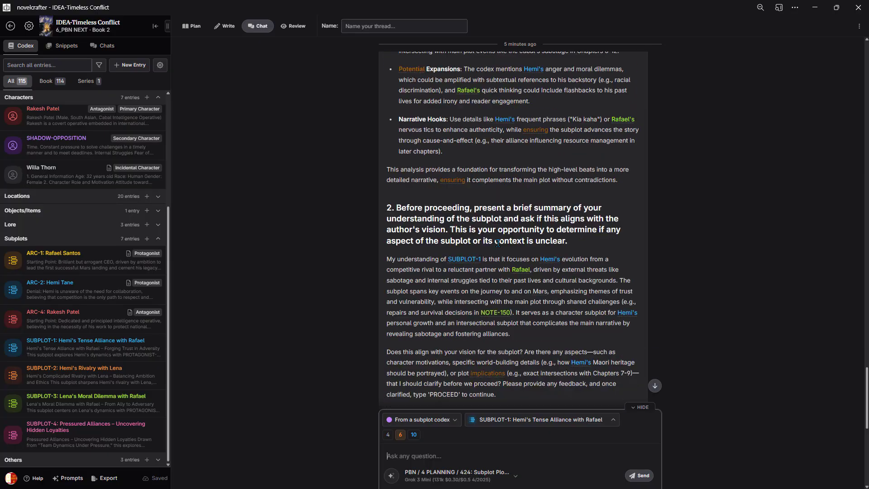
scroll(559, 244, down, 5)
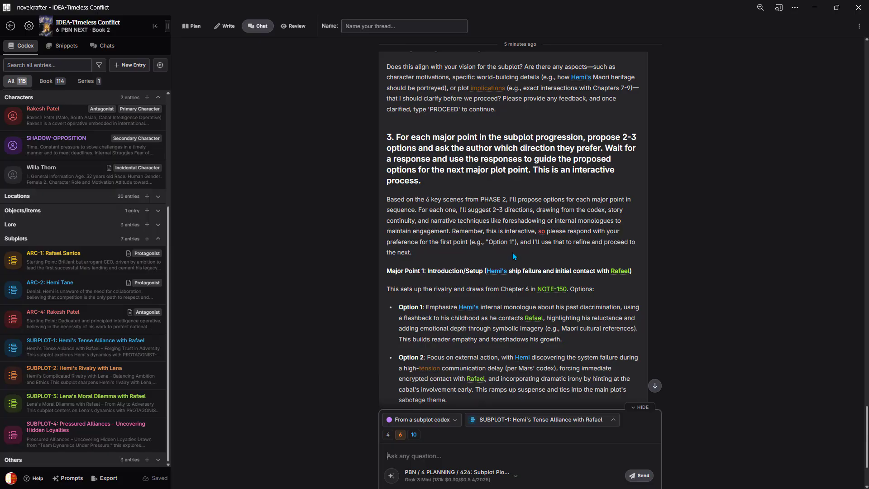
scroll(502, 242, down, 2)
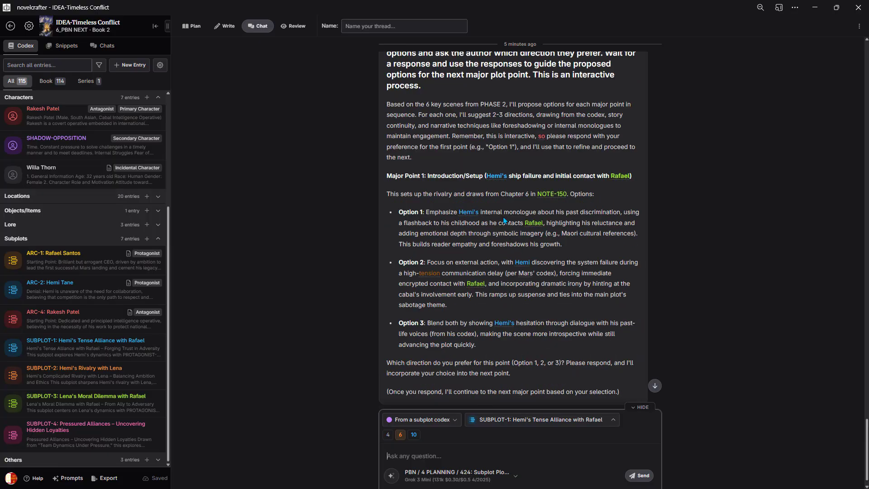
scroll(504, 209, down, 1)
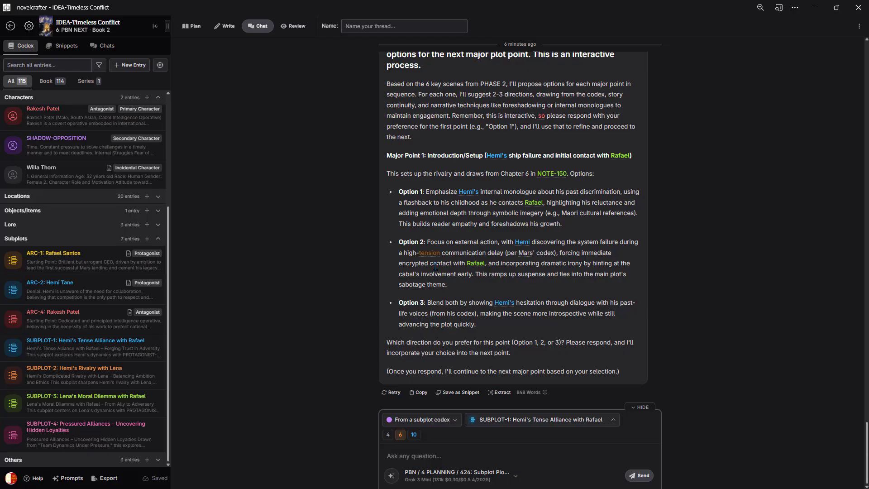
Answer "Option 3" for Major Point 1 (Introduction/Setup) and "3" for Major Point 2 (Complications) in the chat
drag(458, 191, 481, 192)
text(Option 3)
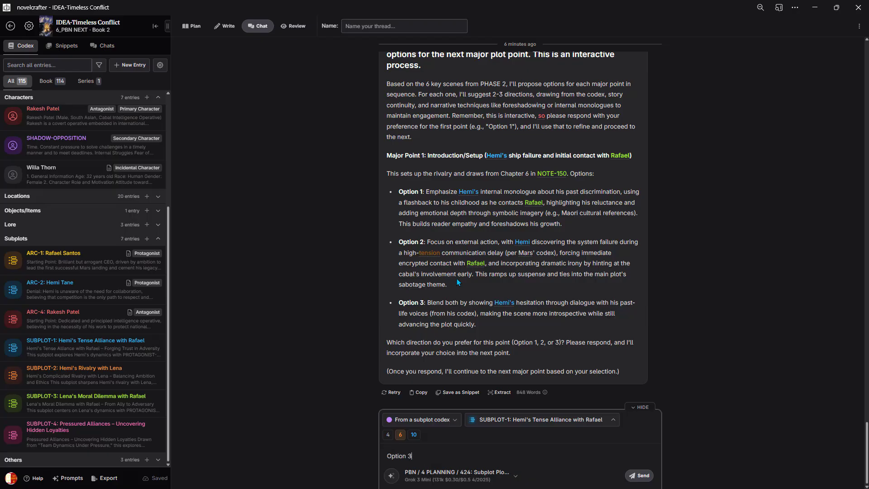
click(639, 476)
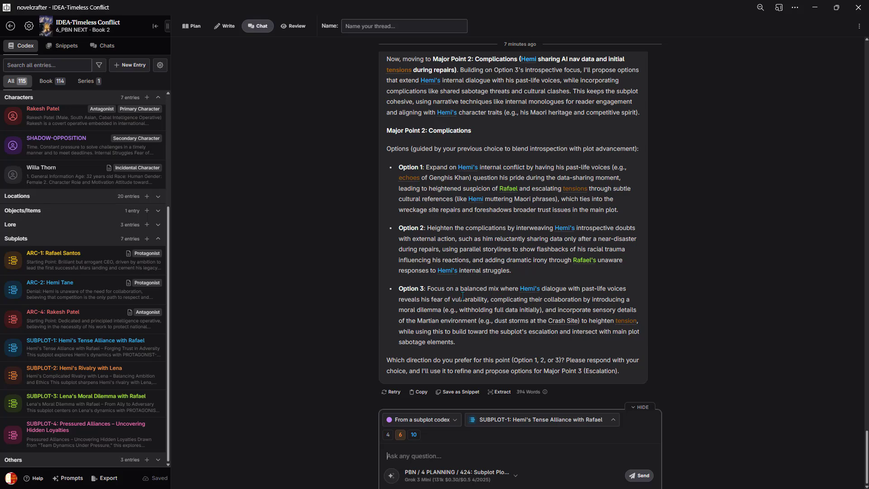
text(3)
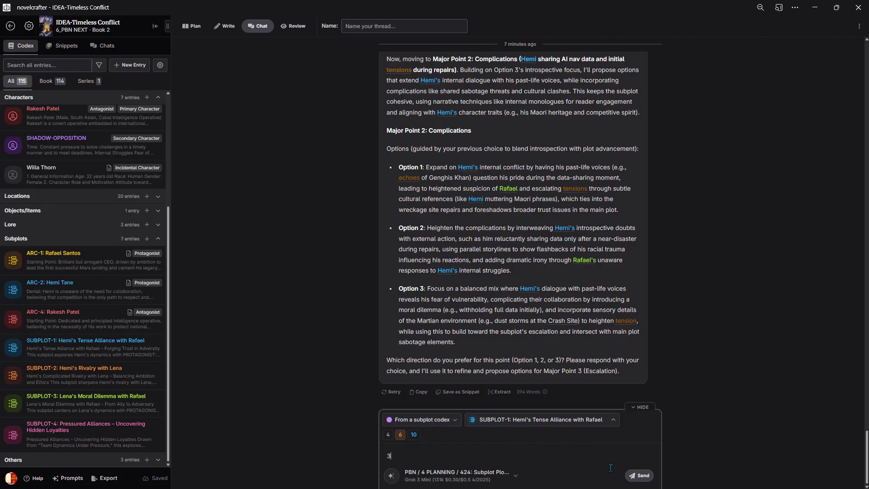
click(639, 476)
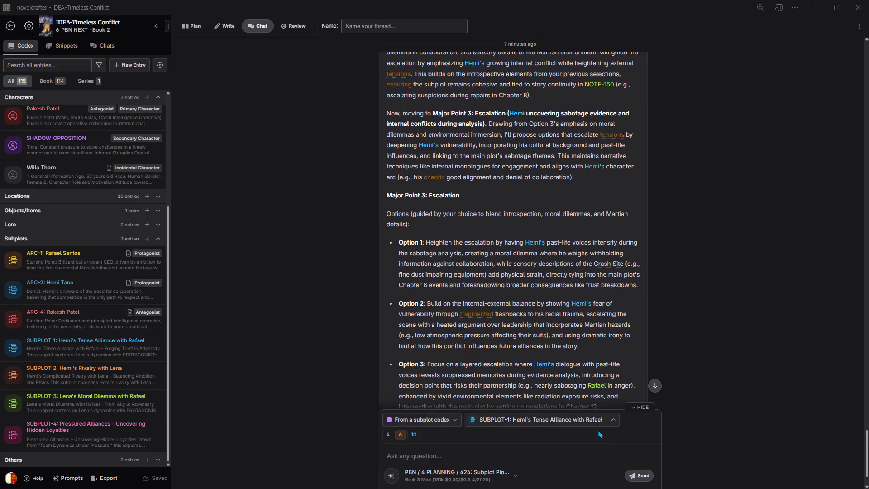
Read the Major Point 3 (Escalation) options and answer "1" in the chat
scroll(612, 313, down, 1)
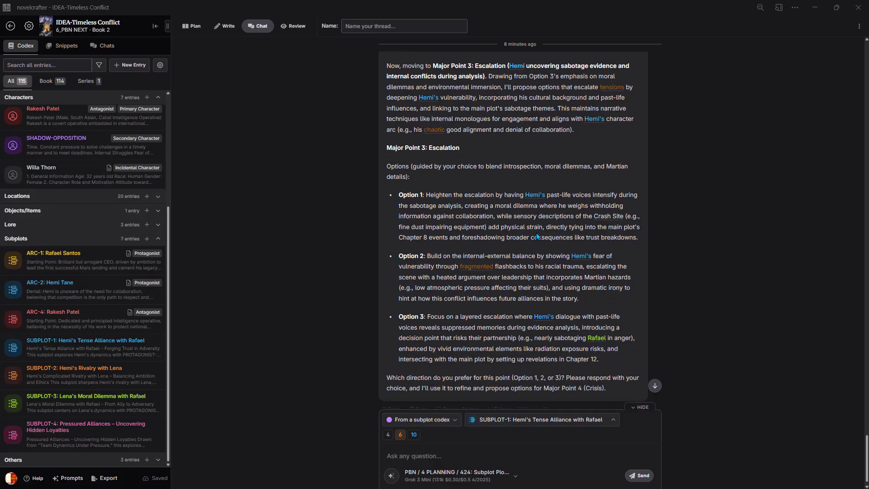
click(477, 456)
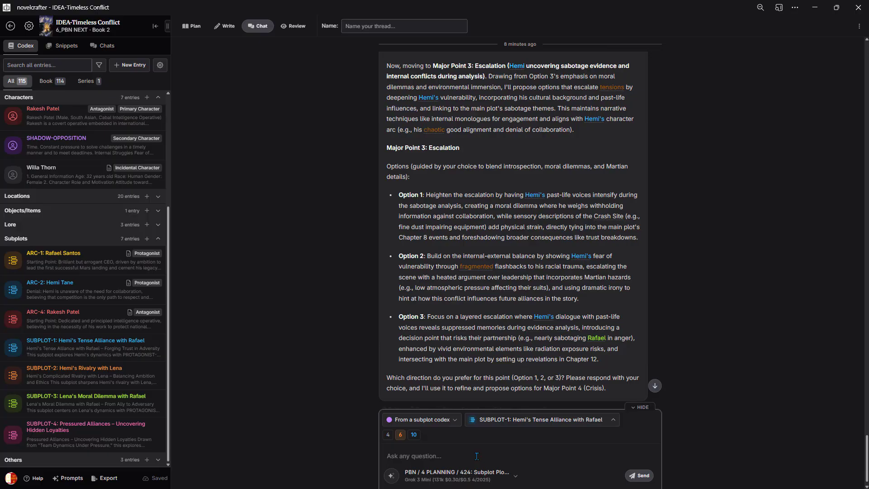
text(1)
key(Return)
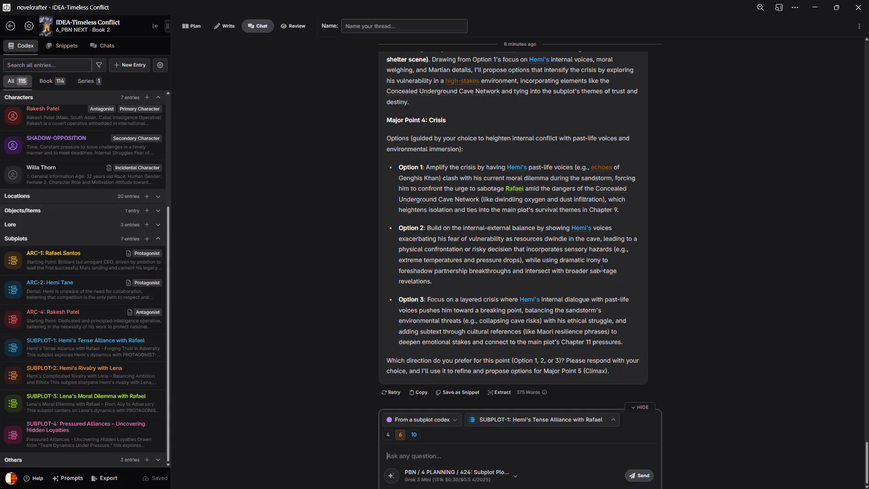
Answer "2" for each of Major Point 4 (Crisis), Major Point 5 (Climax) and Major Point 6 (Resolution) in the chat
text(2)
click(640, 475)
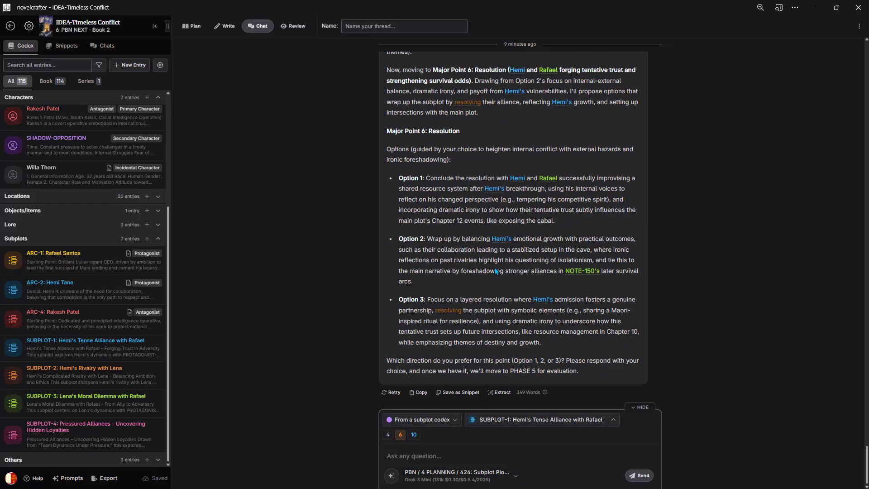
text(2)
click(640, 476)
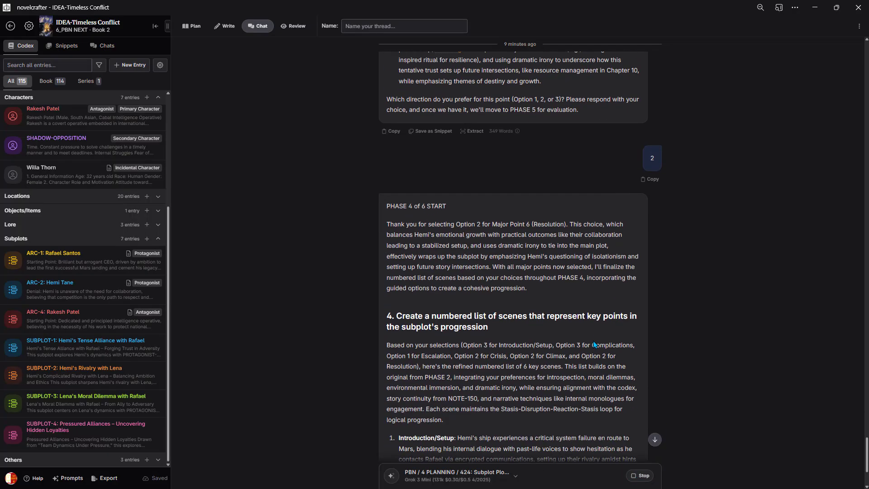
Examine the refined six-scene list and the Phase 5 revision analysis of story progression, pacing, scene hooks and continuity
scroll(593, 340, down, 5)
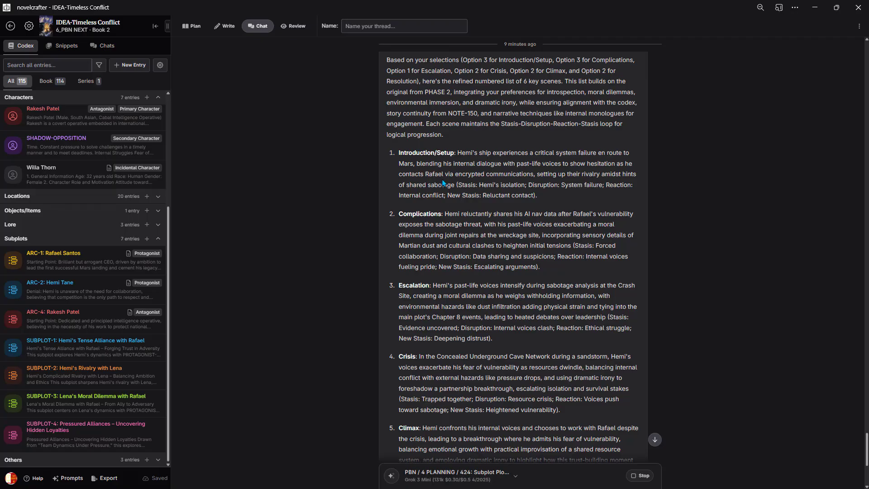
scroll(495, 192, down, 1)
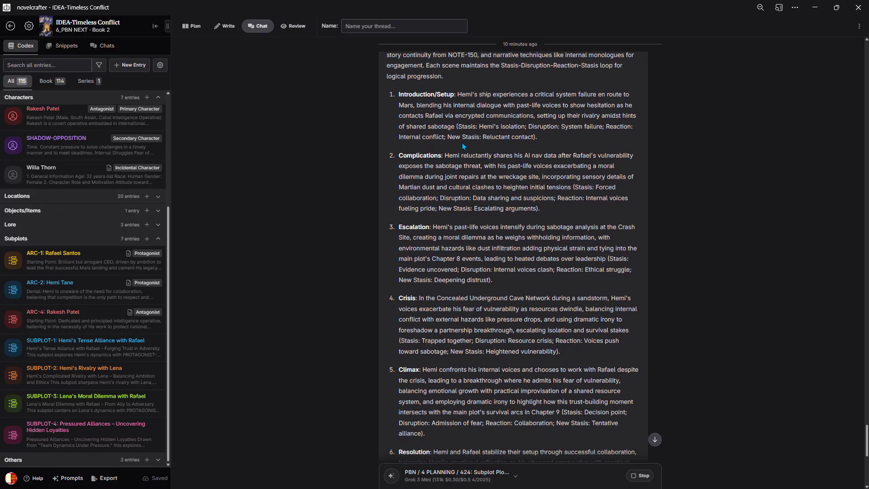
scroll(446, 124, down, 1)
scroll(446, 149, up, 3)
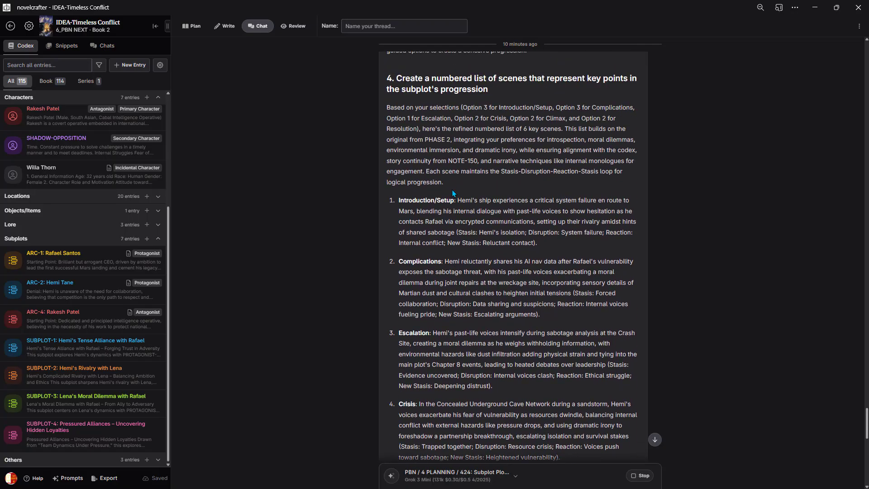
scroll(453, 190, down, 1)
scroll(452, 189, down, 8)
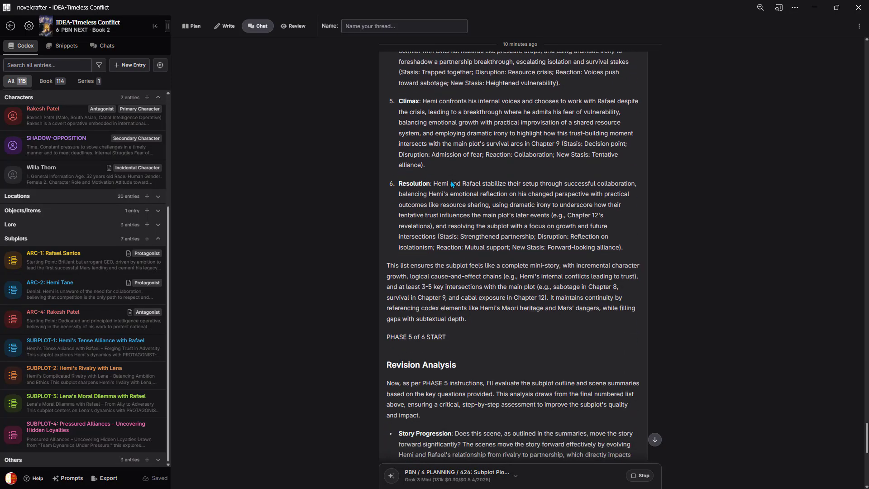
scroll(425, 163, down, 3)
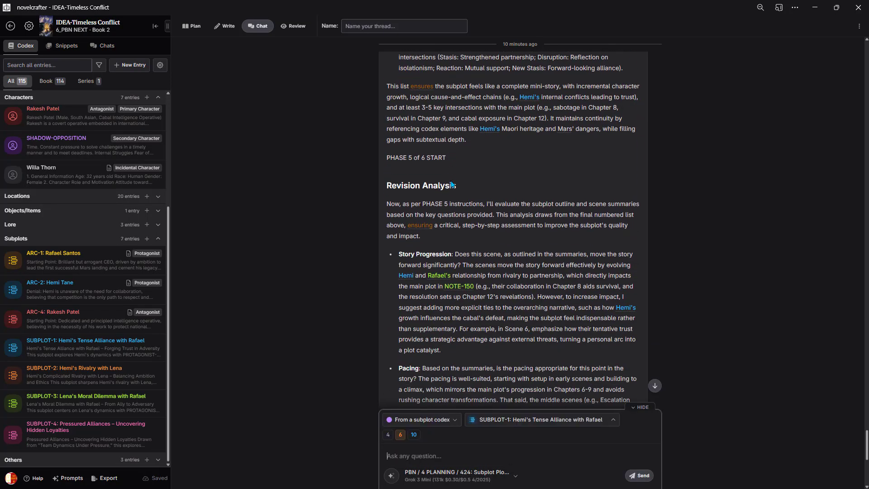
scroll(452, 151, down, 3)
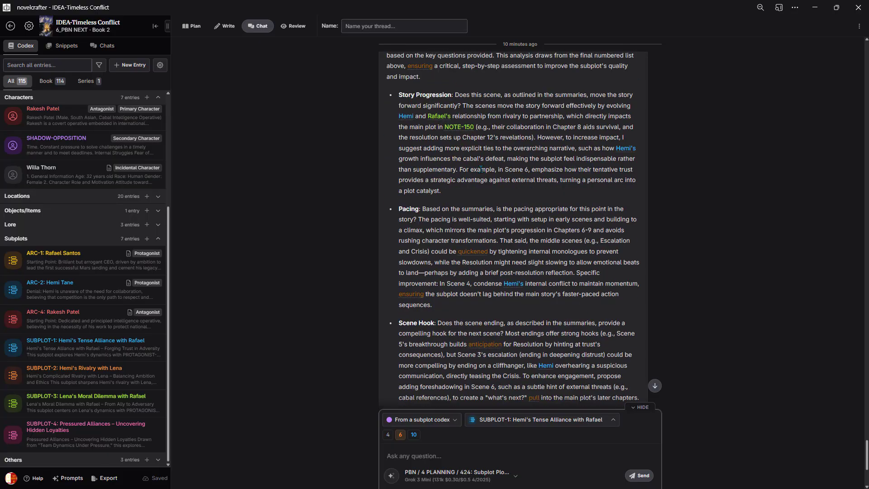
scroll(500, 167, down, 1)
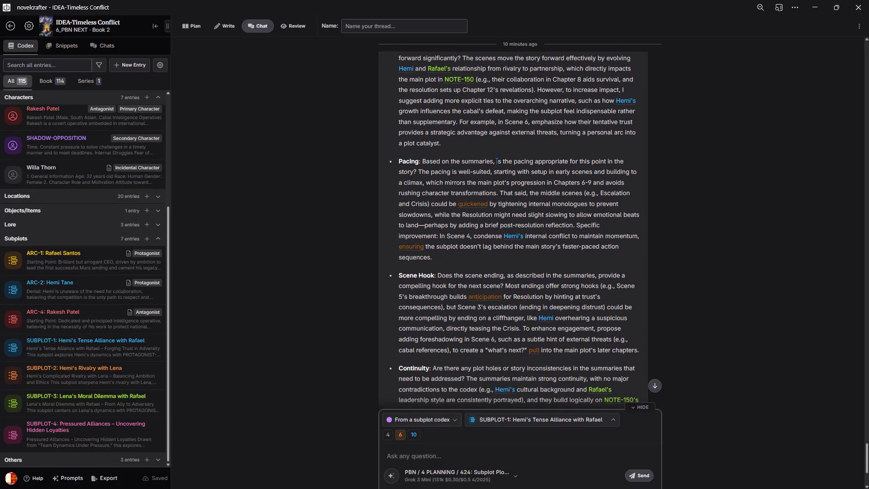
scroll(481, 171, up, 4)
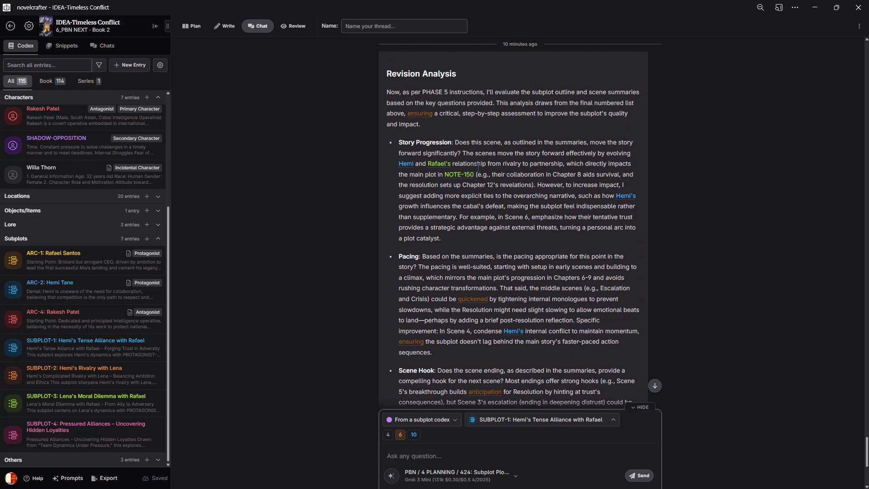
scroll(441, 181, down, 4)
scroll(453, 183, down, 3)
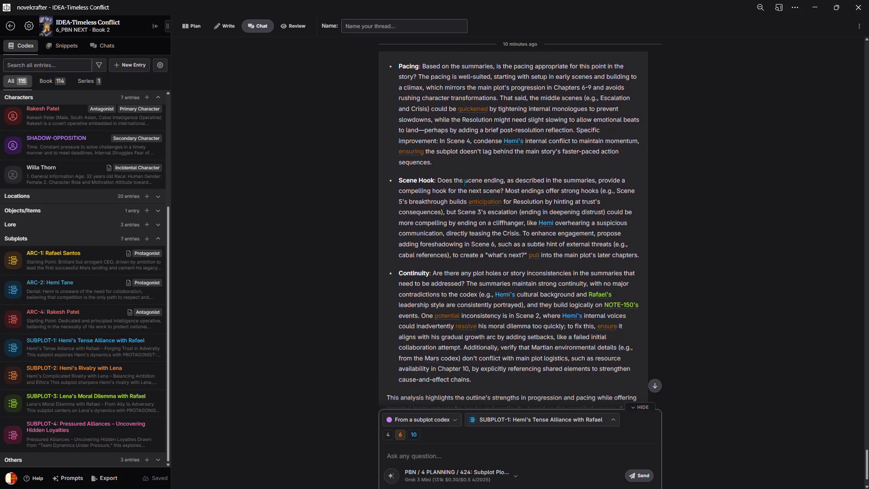
scroll(468, 204, down, 1)
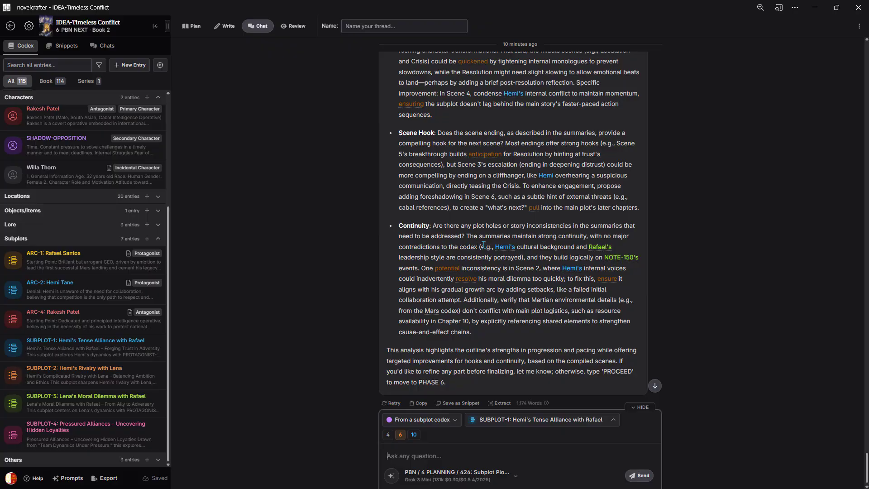
scroll(483, 245, down, 1)
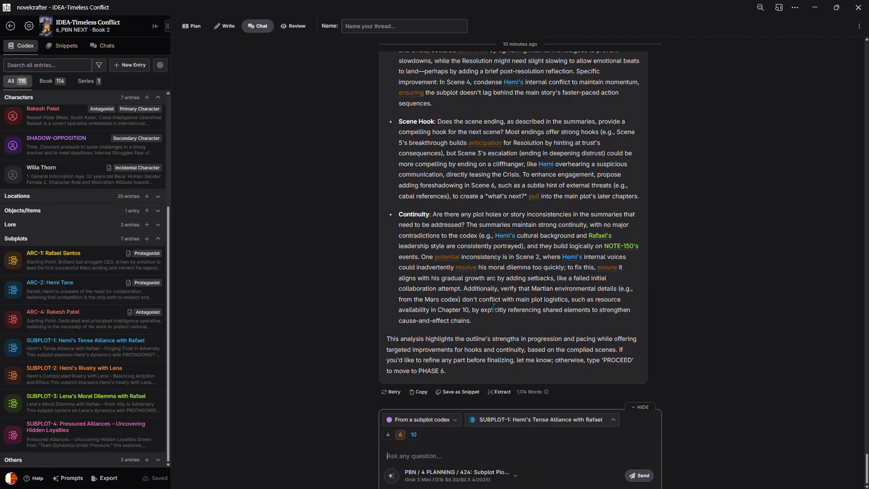
Send "PROCEED" in response to the revision analysis to move to Phase 6
click(443, 455)
text(PROCEE)
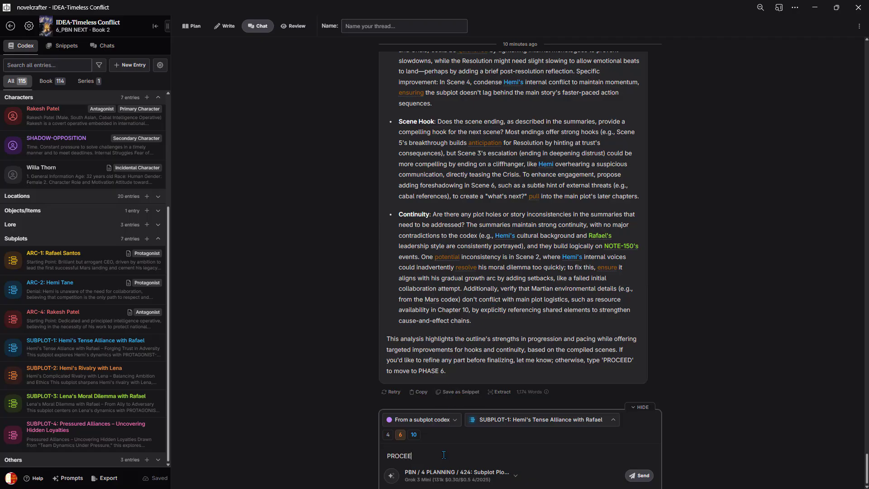
text(D)
key(Return)
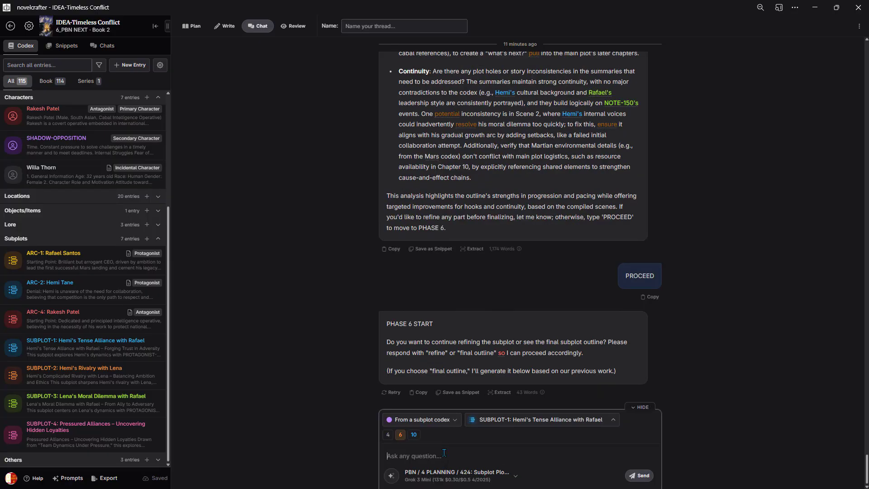
Reply "Final Outline" to the Phase 6 question to generate the final subplot outline
text(Final)
key(BackSpace)
key(BackSpace)
key(BackSpace)
text(inal Outline)
click(636, 477)
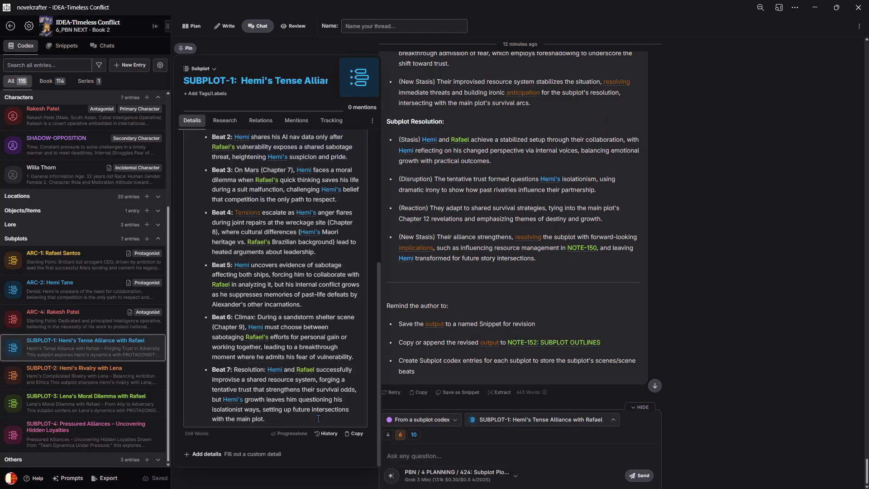
Paste the copied original SUBPLOT-1 description into the entry's research notes, check the description in the details, and close the entry
click(223, 121)
click(223, 205)
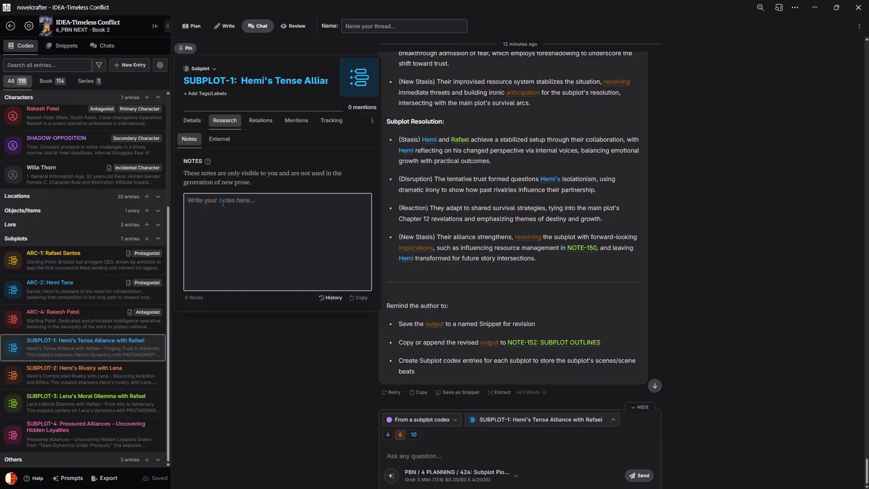
key(ctrl+v)
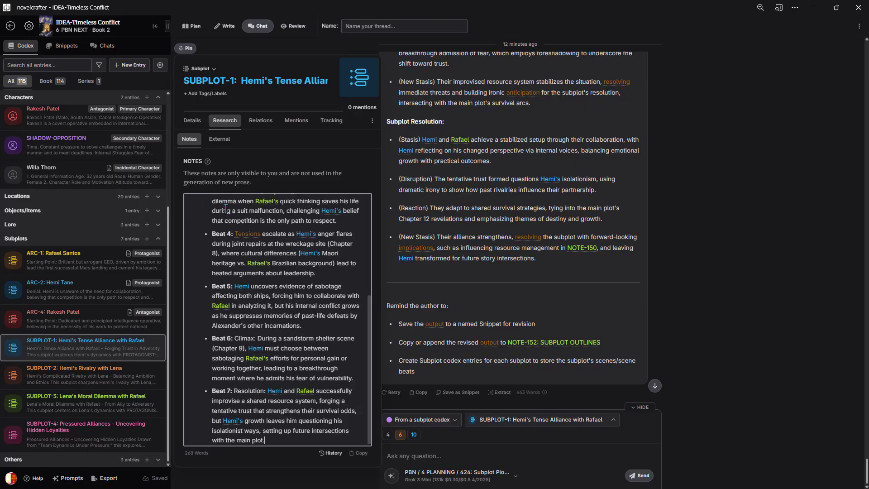
click(192, 120)
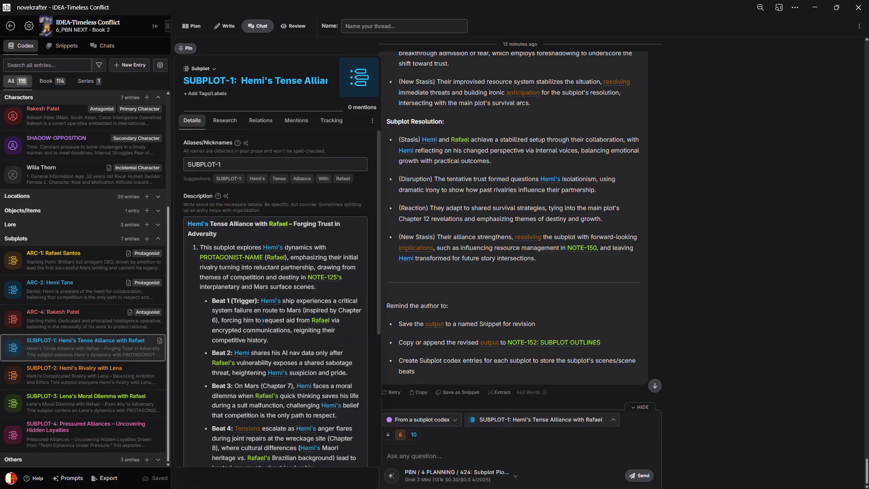
scroll(264, 312, down, 3)
scroll(263, 312, down, 2)
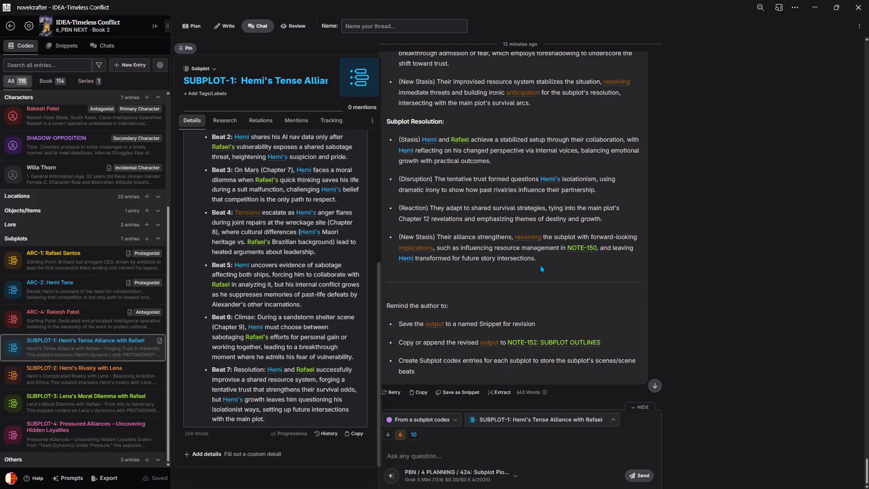
key(Escape)
Copy the final outline from the chat reply, from the Subplot Inciting Incident heading through the end of Subplot Resolution
drag(546, 262, 386, 194)
scroll(490, 247, up, 8)
scroll(485, 244, up, 5)
scroll(430, 211, up, 3)
key(ctrl+c)
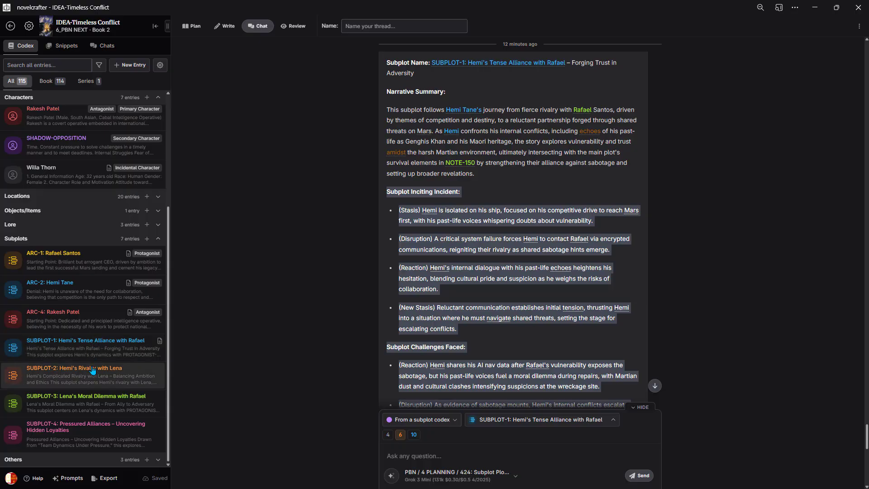
Replace the numbered summary and beats below the title in the SUBPLOT-1 entry's description with the copied final outline
click(83, 352)
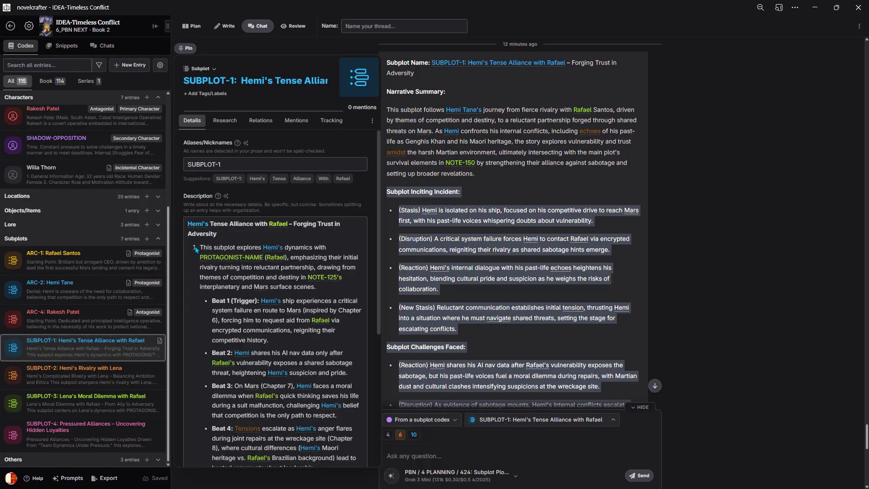
drag(190, 246, 303, 421)
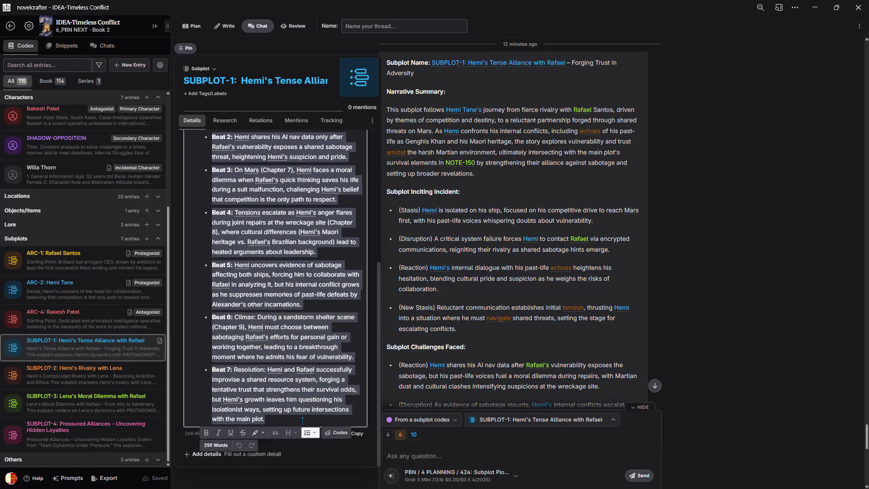
key(ctrl+v)
scroll(244, 359, up, 2)
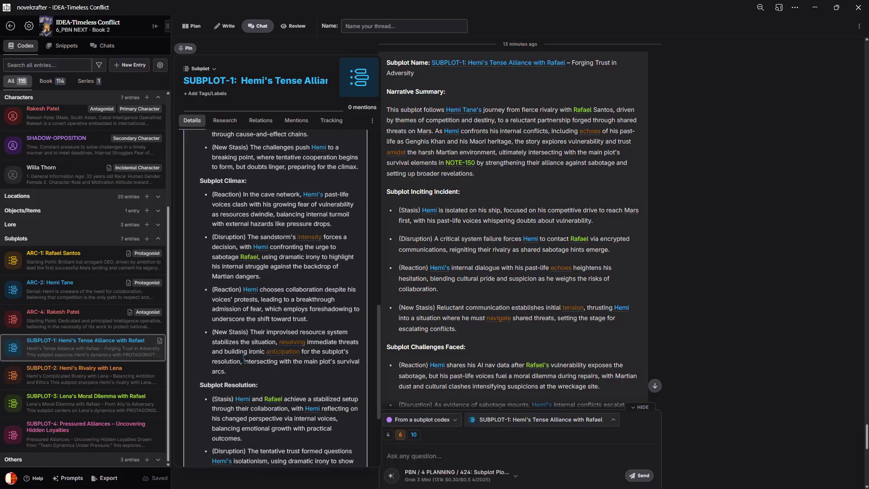
scroll(262, 337, up, 5)
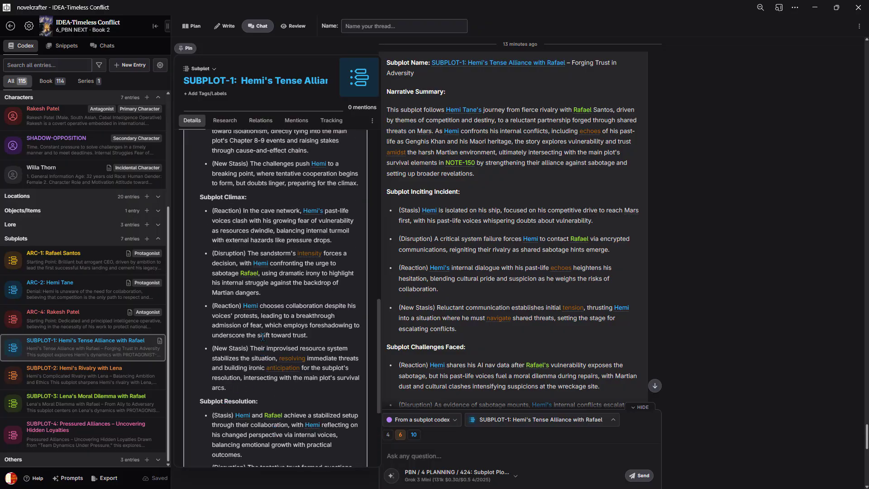
Remove the outer numbered-list formatting from the entire pasted outline in the description and check the resulting headings and bullets
scroll(262, 337, down, 10)
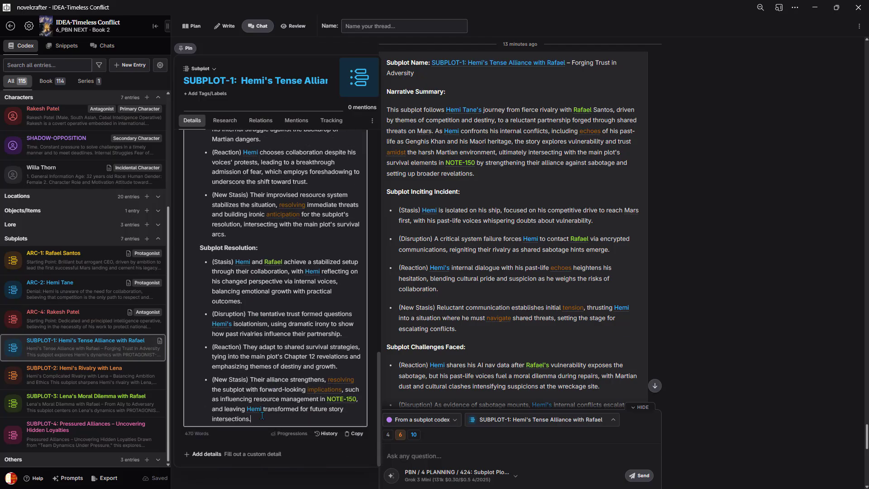
drag(262, 417, 193, 255)
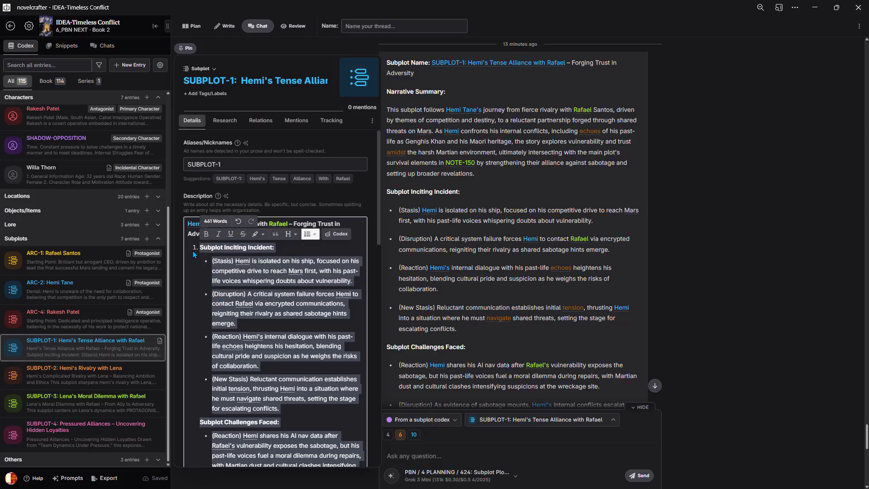
click(307, 239)
click(308, 266)
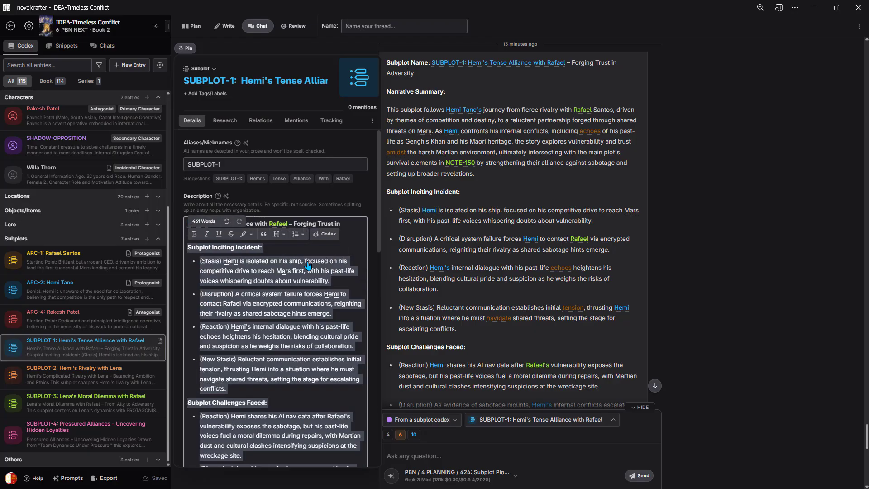
click(285, 250)
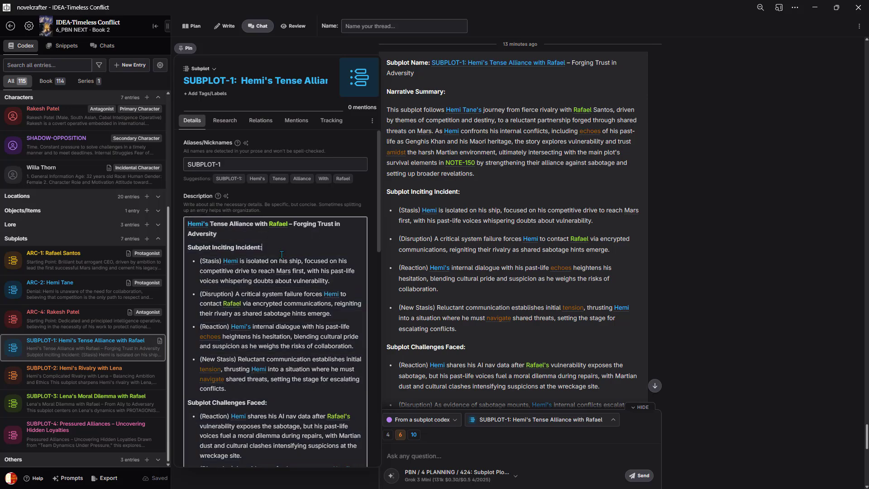
double_click(211, 249)
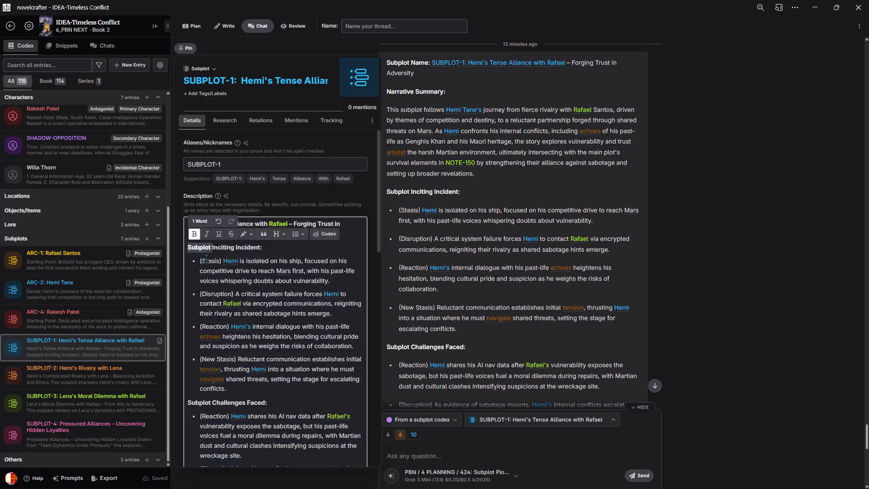
scroll(224, 270, down, 4)
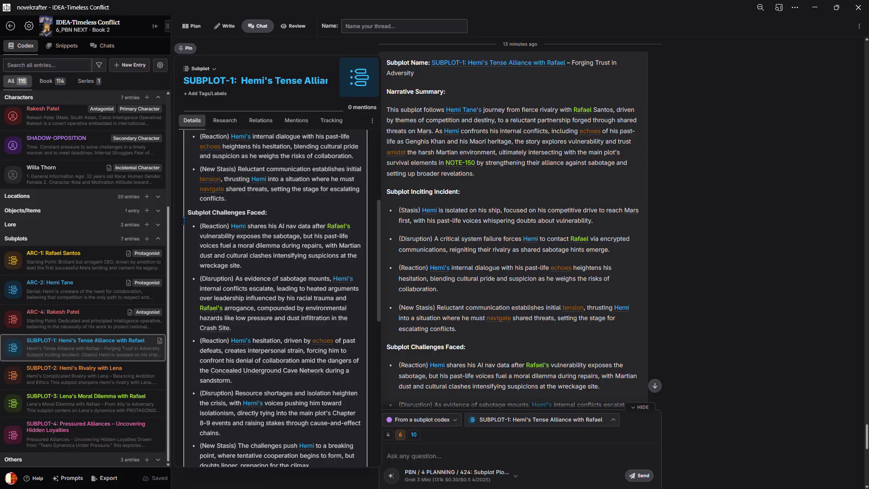
scroll(200, 317, down, 3)
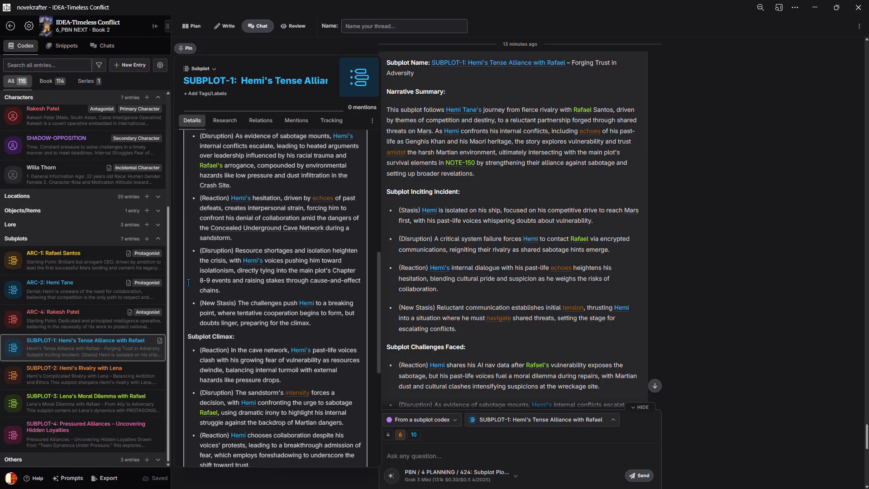
Remove the word "Subplot" from the section headings in the SUBPLOT-1 description, including Climax and Resolution, and close the entry
scroll(200, 337, down, 5)
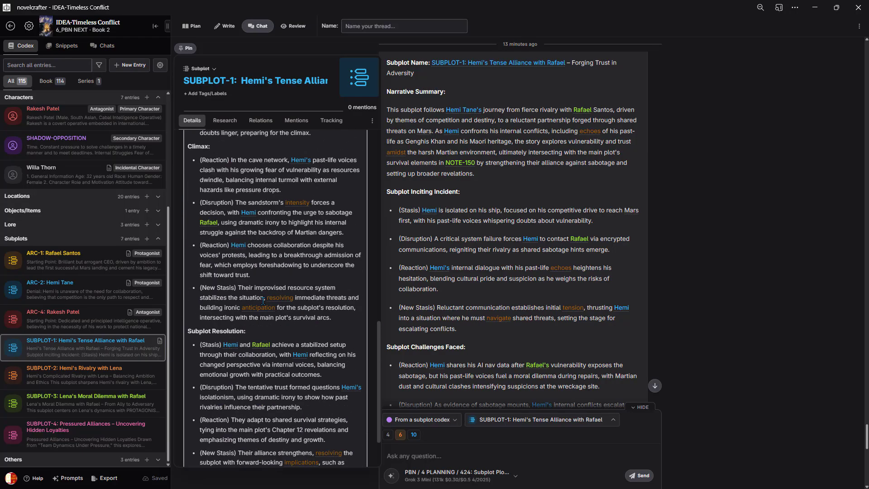
double_click(190, 285)
key(BackSpace)
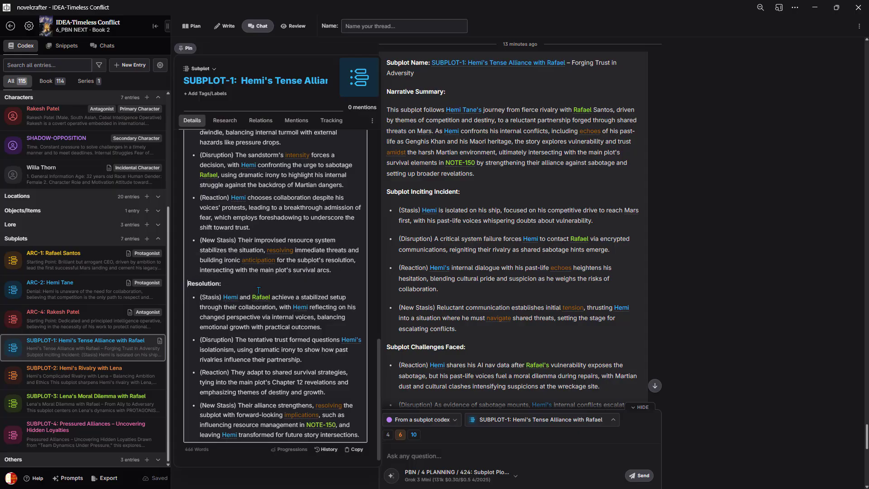
scroll(259, 291, up, 4)
scroll(338, 279, up, 5)
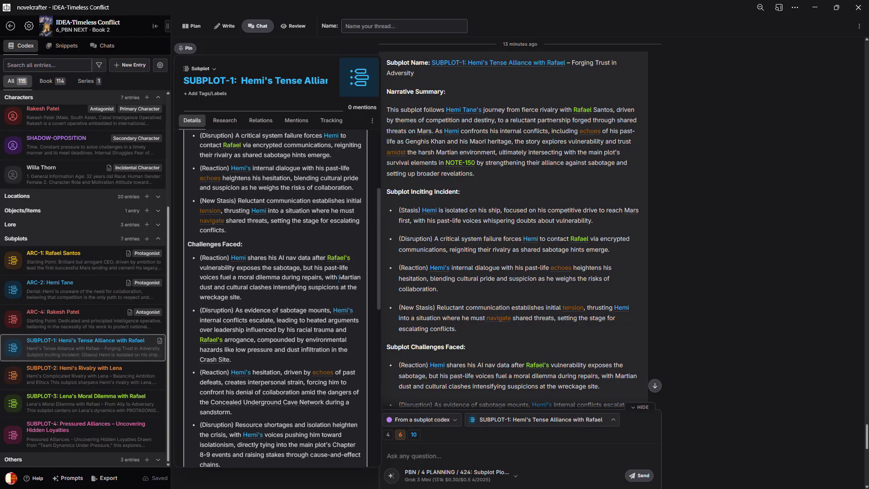
click(679, 282)
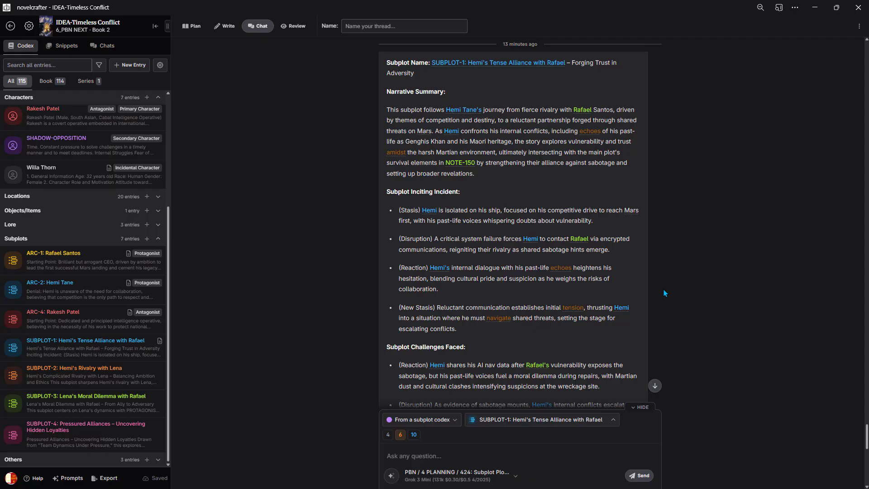
Delete the finished SUBPLOT-1 chat thread after checking the end of its final reply
scroll(683, 295, down, 15)
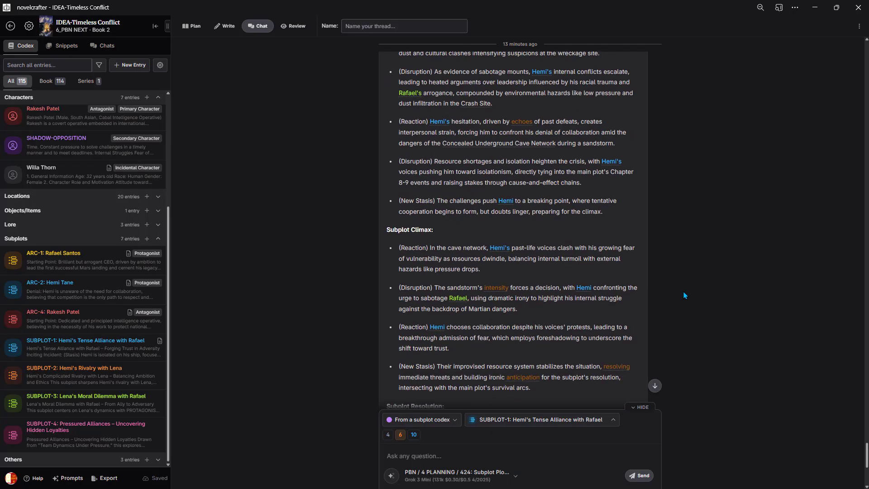
click(858, 26)
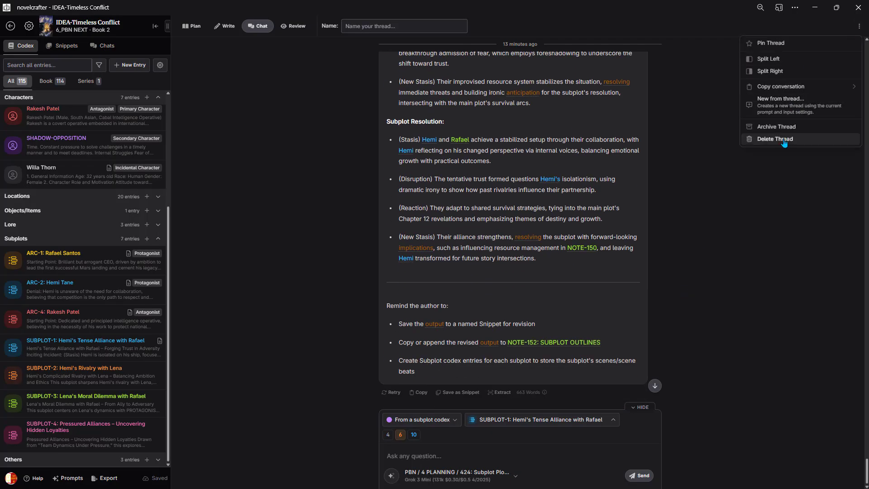
click(782, 141)
click(522, 237)
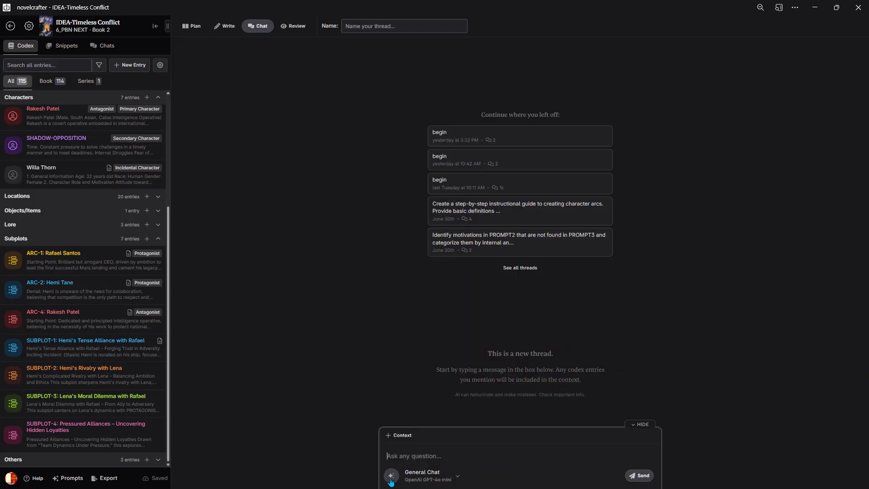
Choose the PBN / 4 PLANNING / 424: Subplot Plot Outliner 1.3 prompt for the new chat thread
click(392, 476)
mouse_move(395, 412)
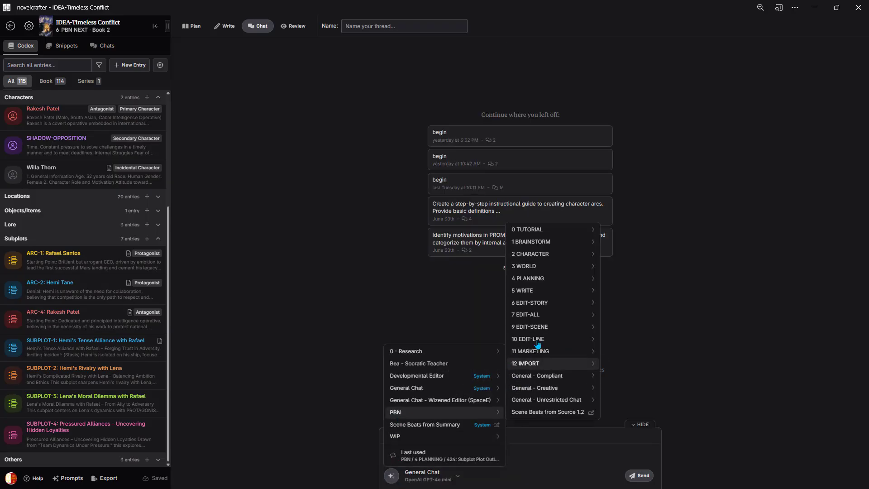
mouse_move(561, 276)
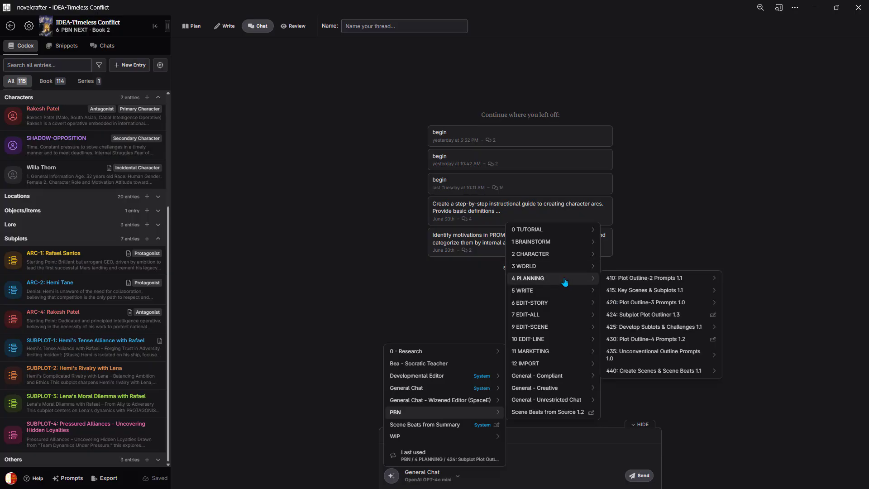
click(635, 317)
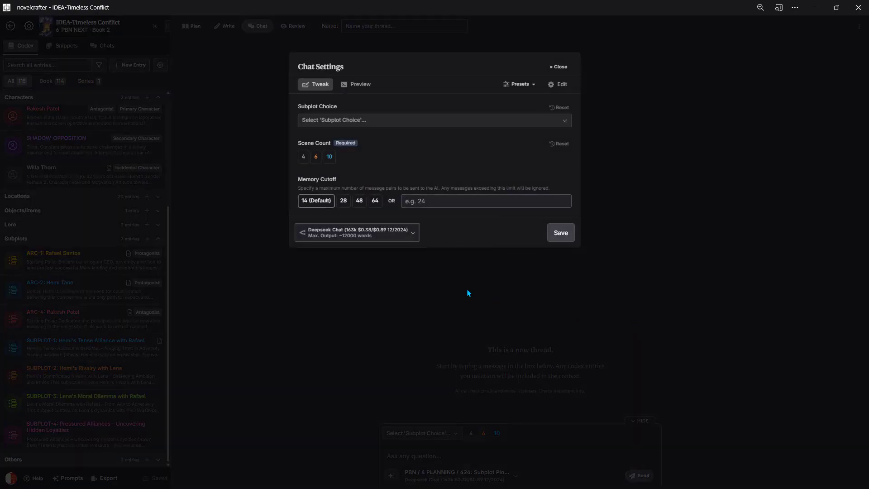
Set the subplot choice to From NOTE-146: SUBPLOTS, the scene count to 6 and the model to Grok 3 Mini, and save the settings
click(398, 122)
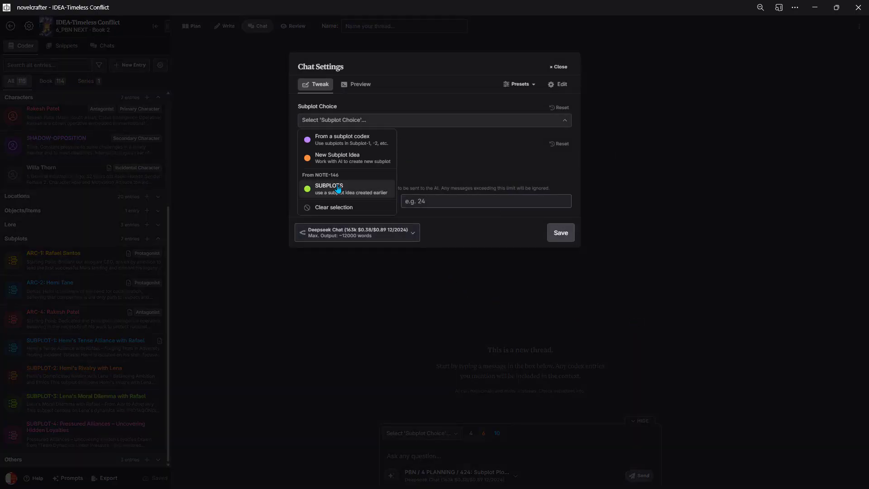
click(335, 191)
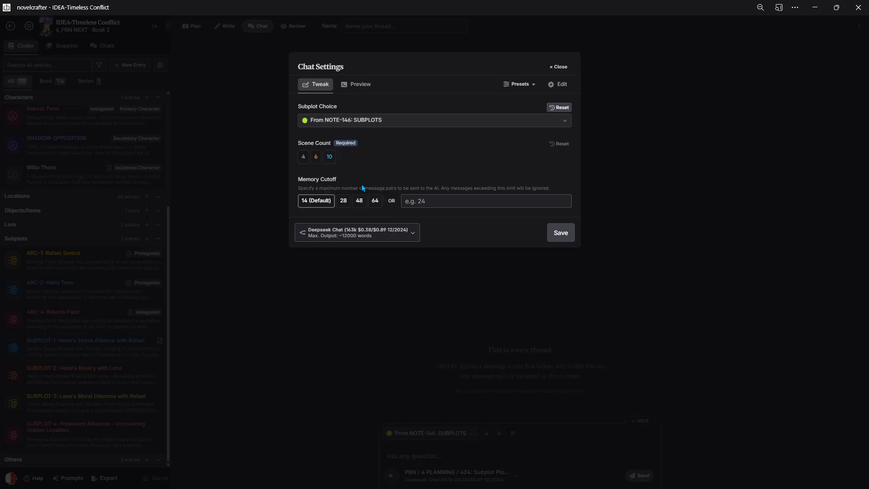
click(319, 159)
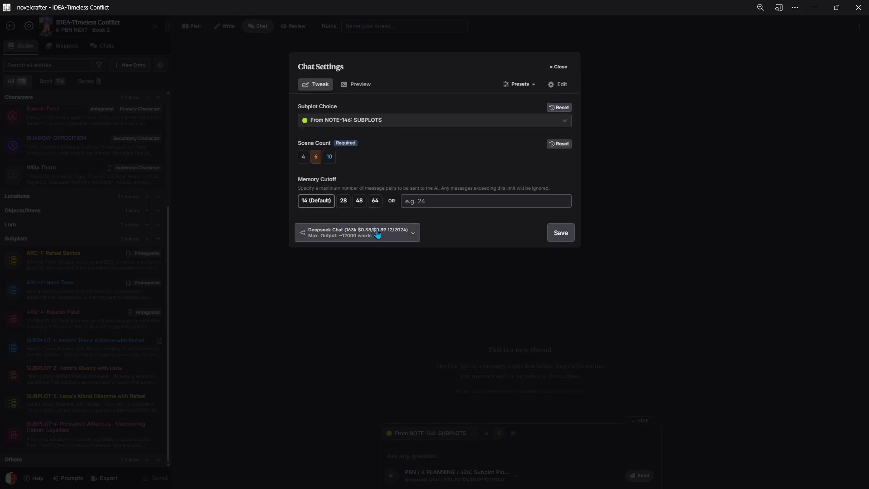
click(403, 233)
click(353, 325)
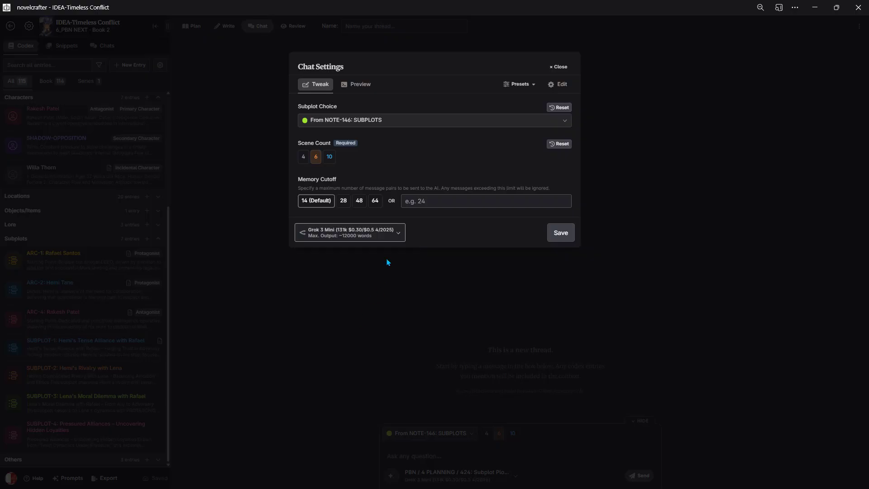
click(560, 236)
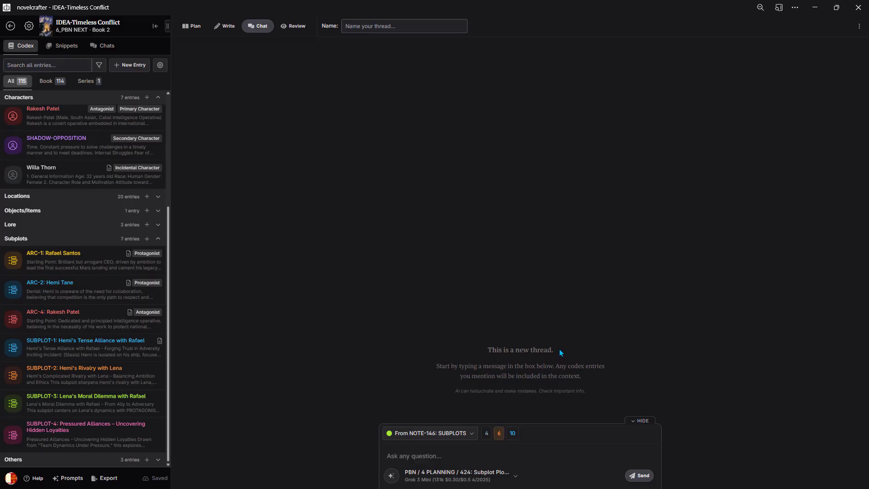
Send the message "begin" to start the subplot outliner's first phase
click(457, 456)
text(begin)
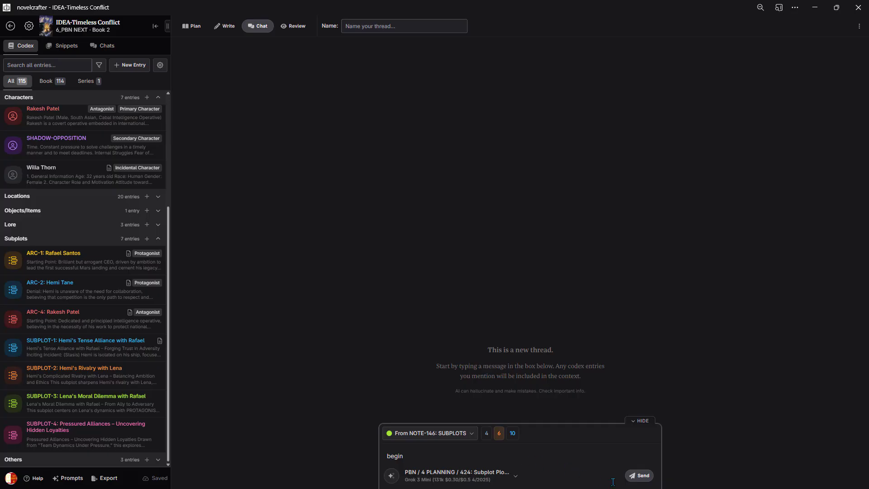
click(640, 475)
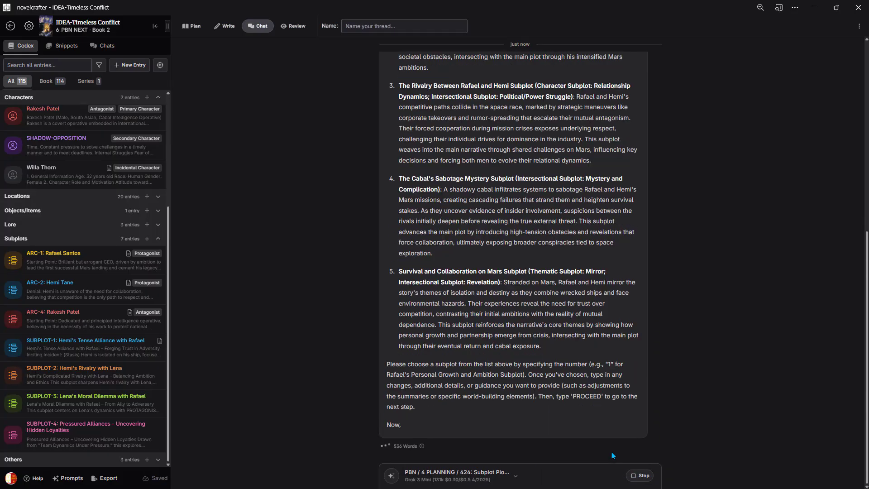
Review the numbered subplot summaries in the reply and send "2" with "PROCEED" on a separate line to choose the second subplot
scroll(569, 300, up, 7)
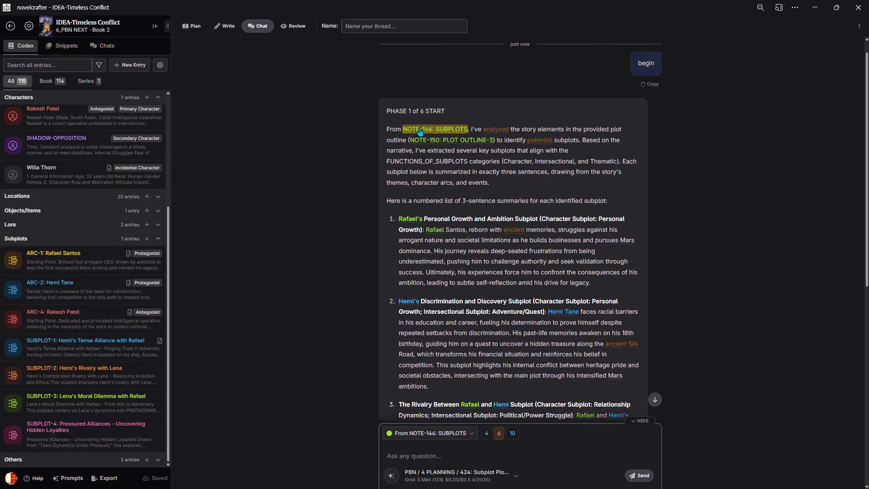
scroll(463, 196, down, 1)
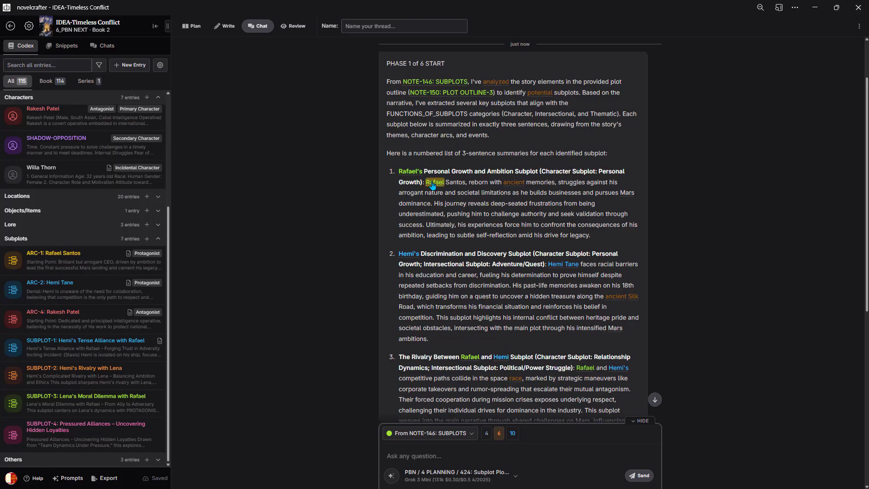
scroll(433, 185, down, 2)
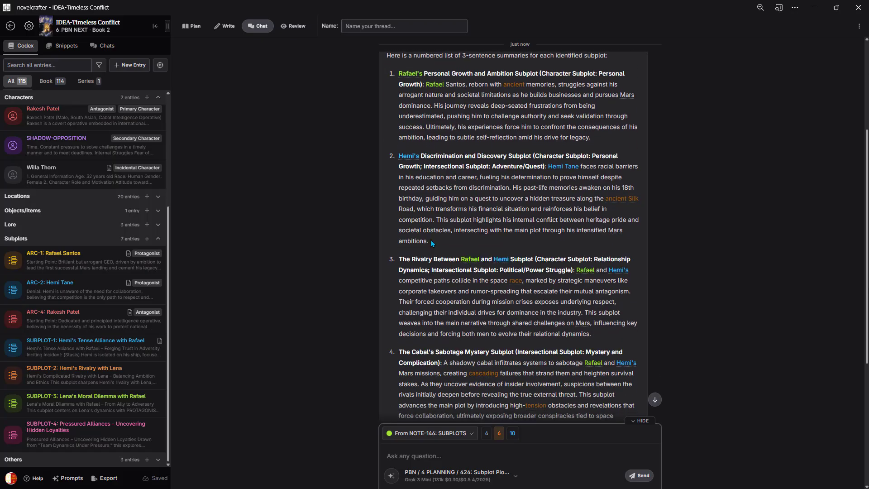
scroll(433, 243, down, 2)
scroll(446, 222, up, 5)
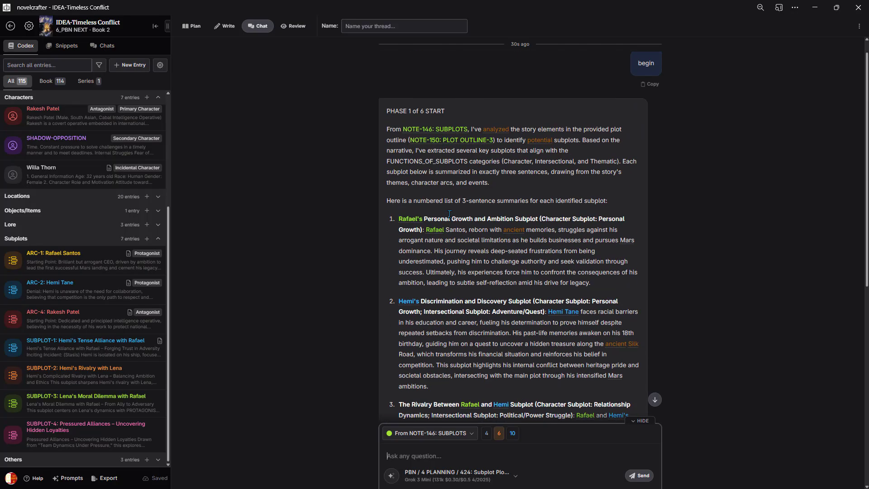
scroll(449, 214, down, 3)
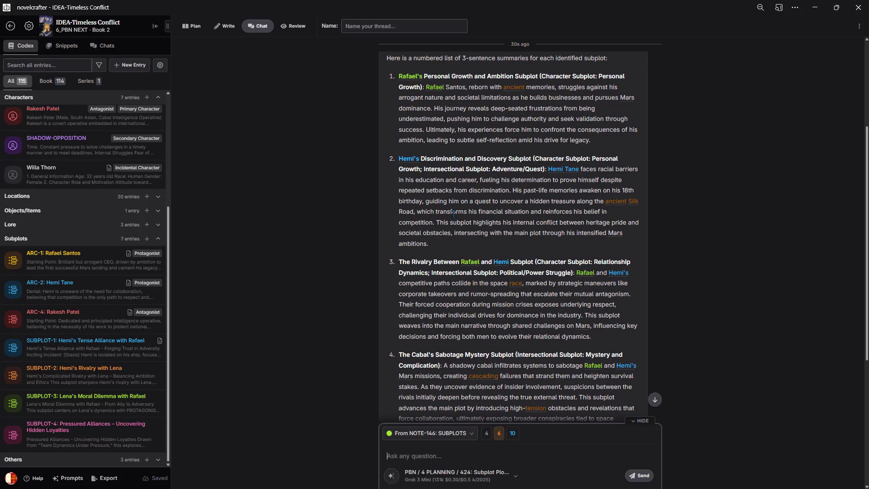
scroll(454, 214, down, 5)
text(2)
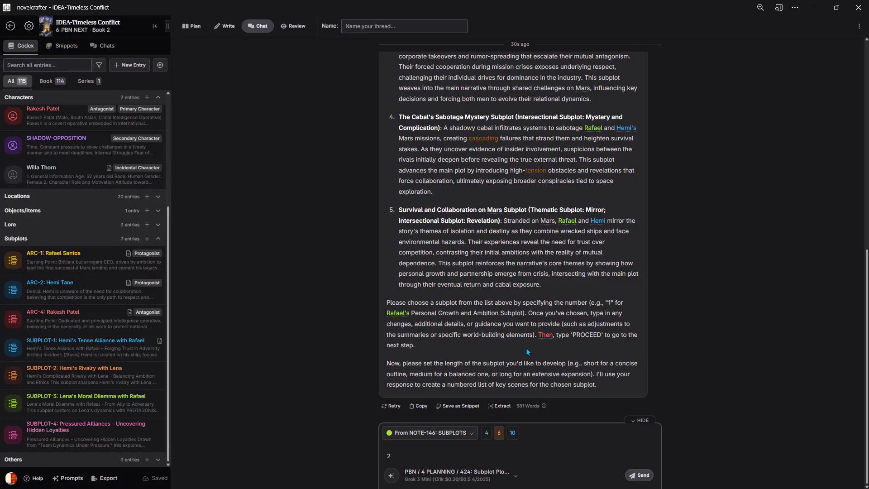
key(shift+Return)
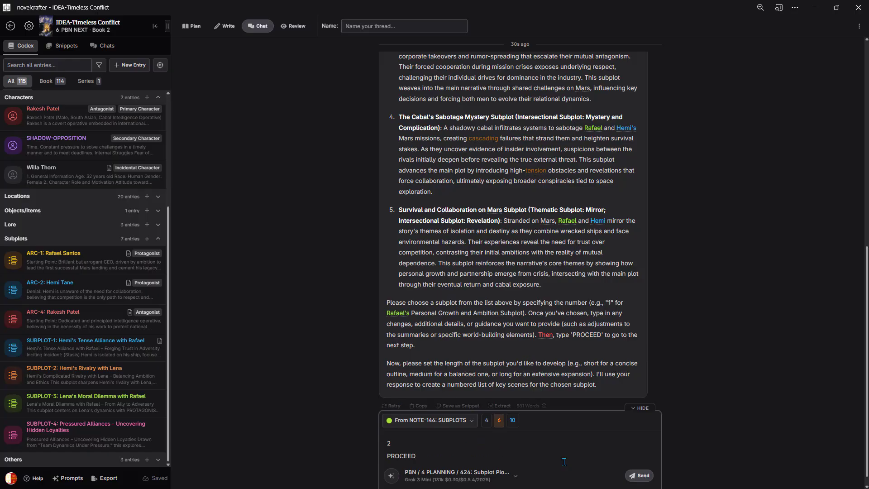
click(630, 477)
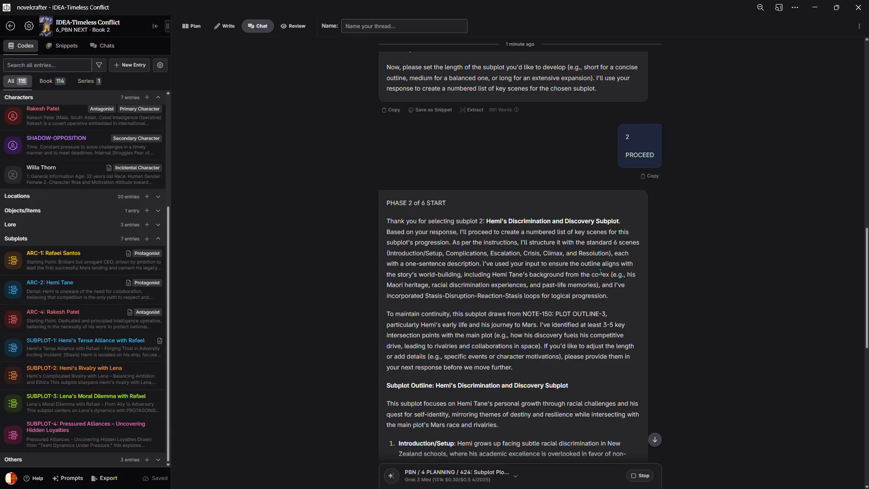
Review the six-scene outline for Hemi's Discrimination and Discovery Subplot and send "PROCEED" to start Phase 3
scroll(604, 264, down, 3)
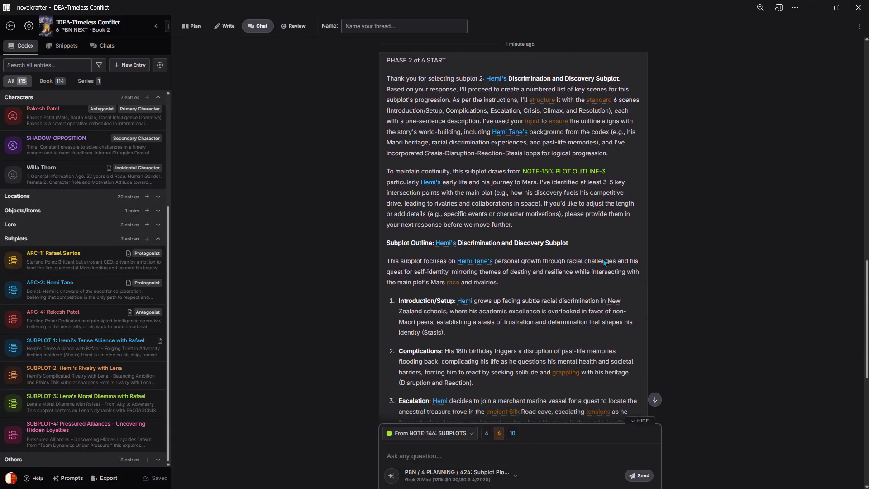
scroll(593, 226, down, 5)
scroll(492, 130, down, 3)
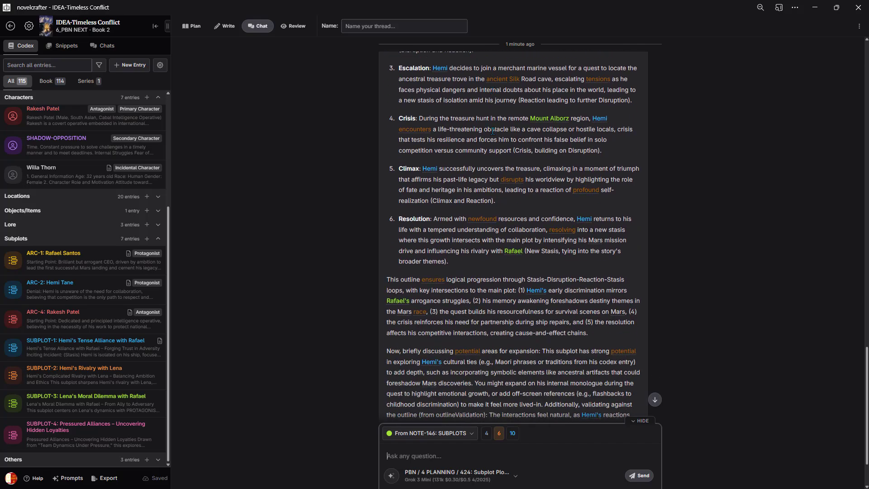
scroll(494, 140, up, 3)
scroll(432, 109, down, 5)
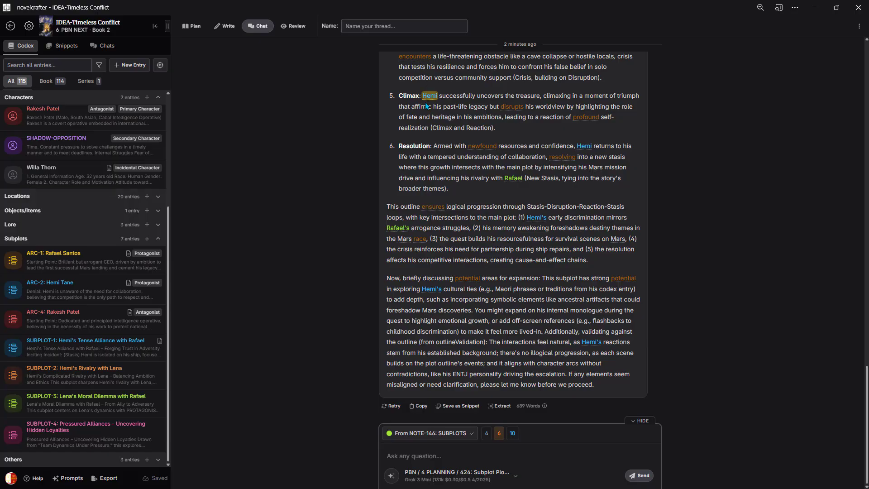
text(PROCEED)
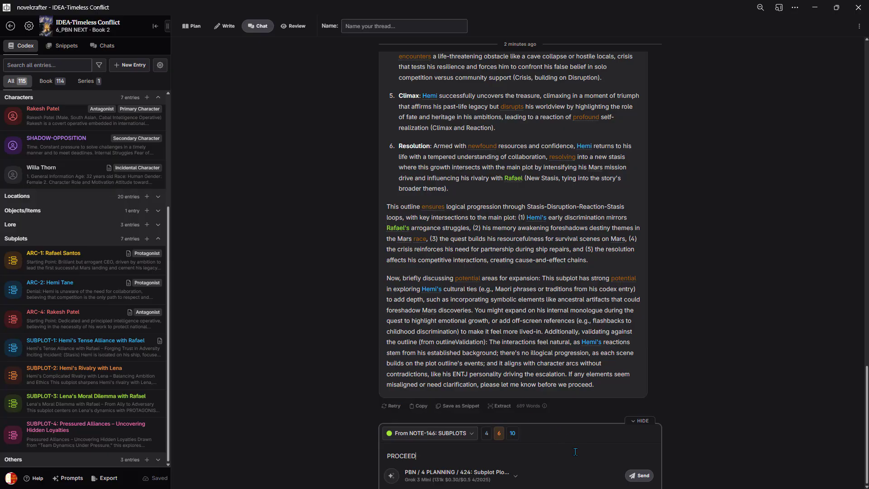
key(Return)
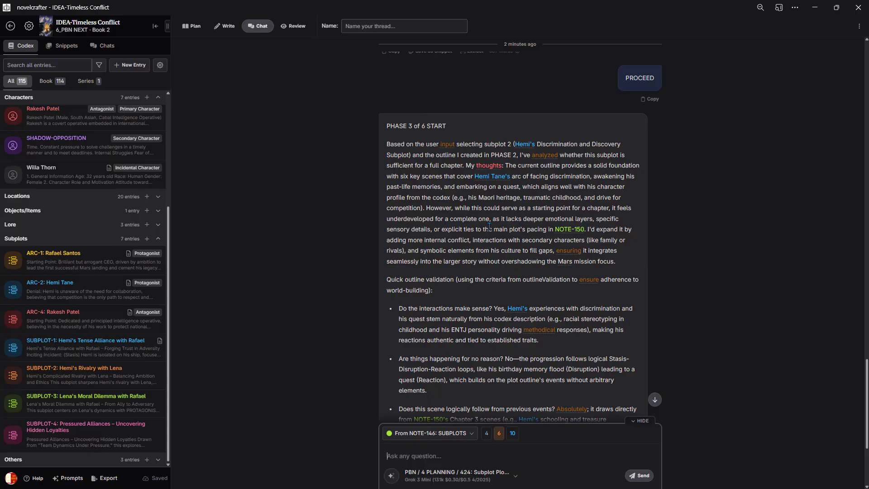
Read through the Phase 3 outline validation, send "PROCEED" to continue to Phase 4, and look over the resulting codex analysis
scroll(554, 261, down, 2)
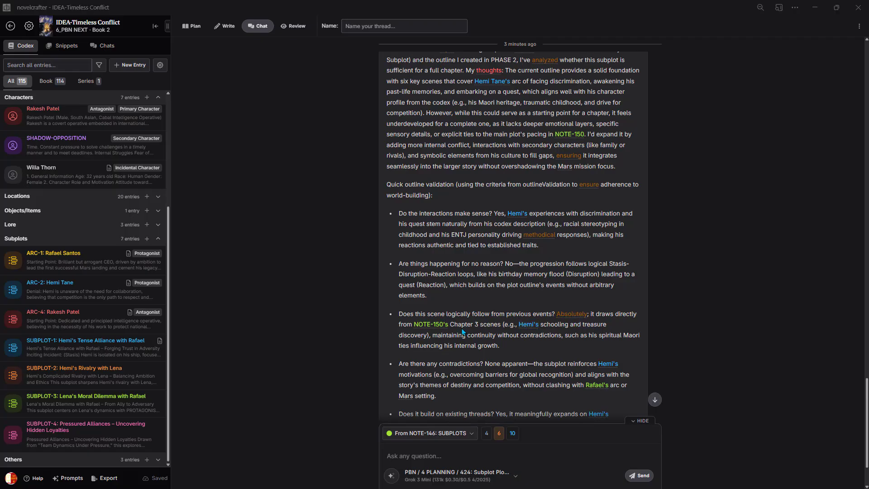
scroll(479, 335, down, 3)
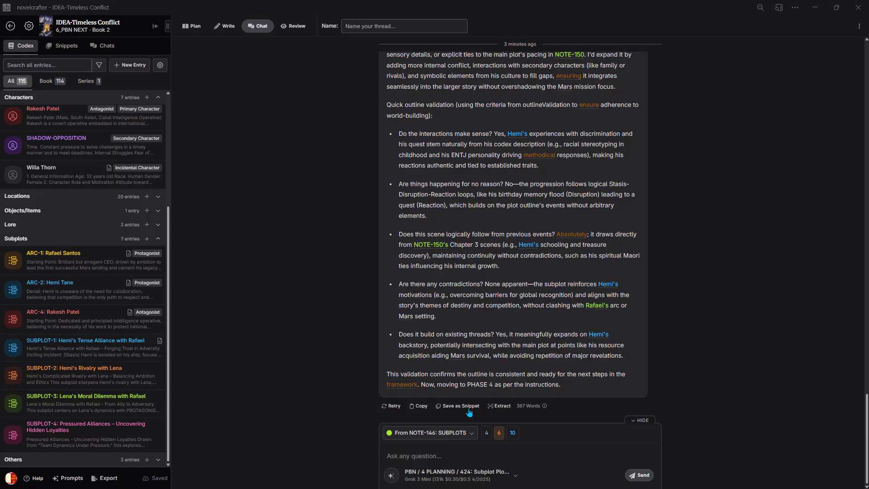
click(437, 449)
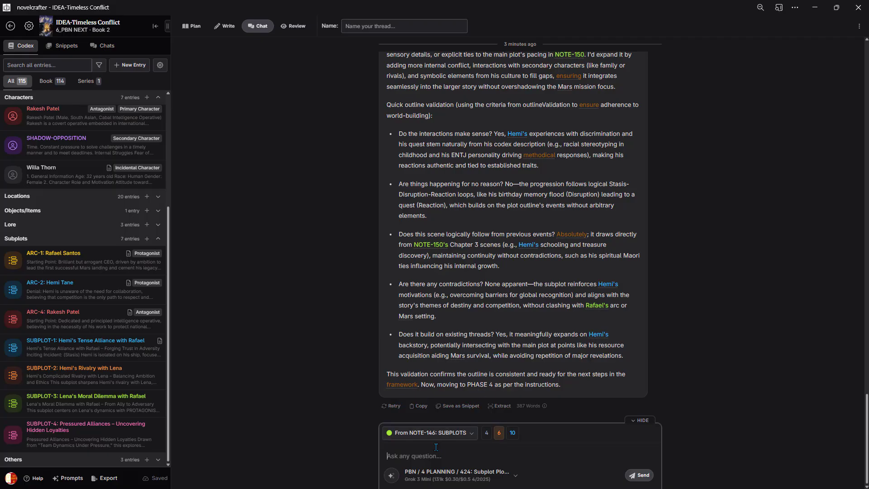
text(PROCEED)
click(636, 477)
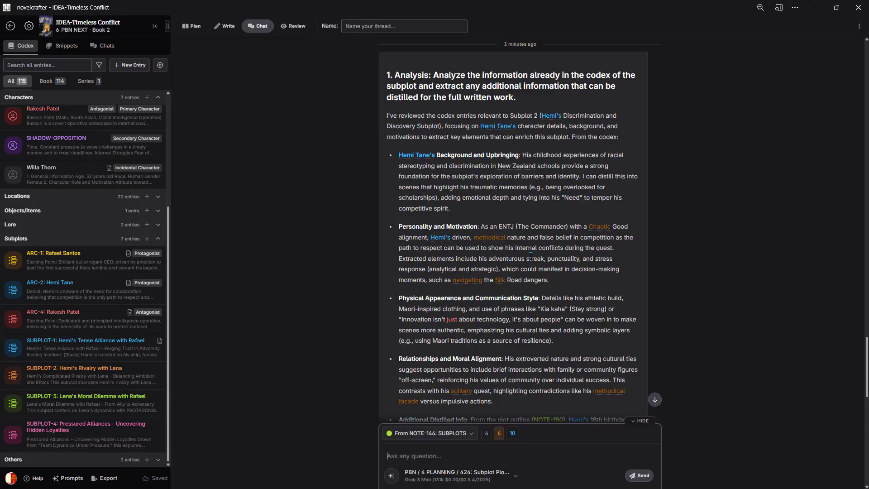
scroll(548, 269, down, 1)
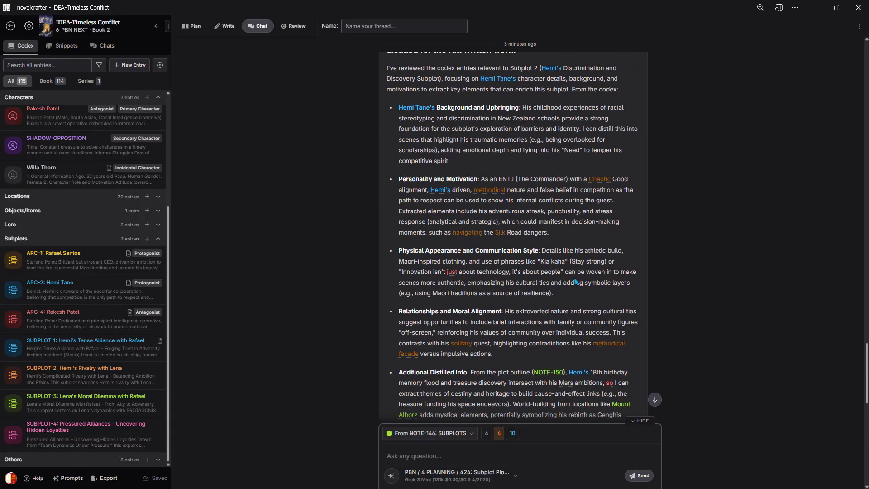
Read through the codex analysis and subplot summary, then send "B" as the chosen direction for Major Point 1: Introduction/Setup
scroll(575, 282, down, 2)
scroll(532, 277, up, 5)
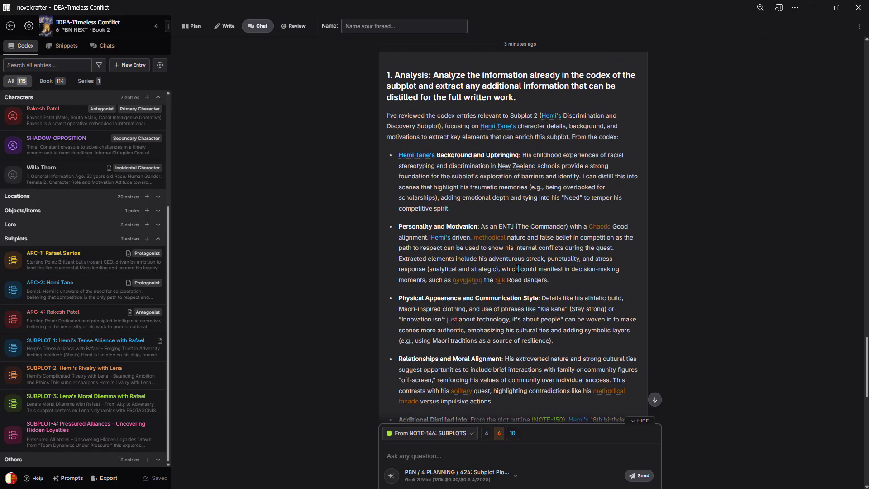
scroll(483, 257, down, 3)
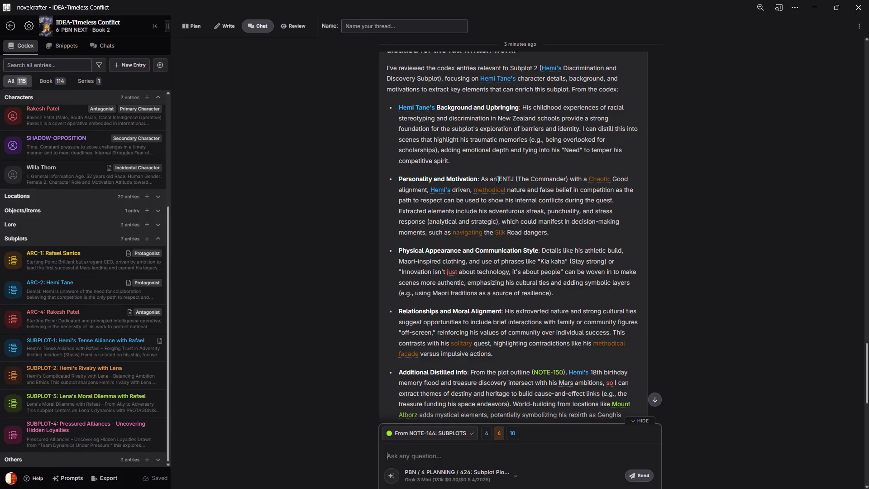
scroll(478, 272, down, 3)
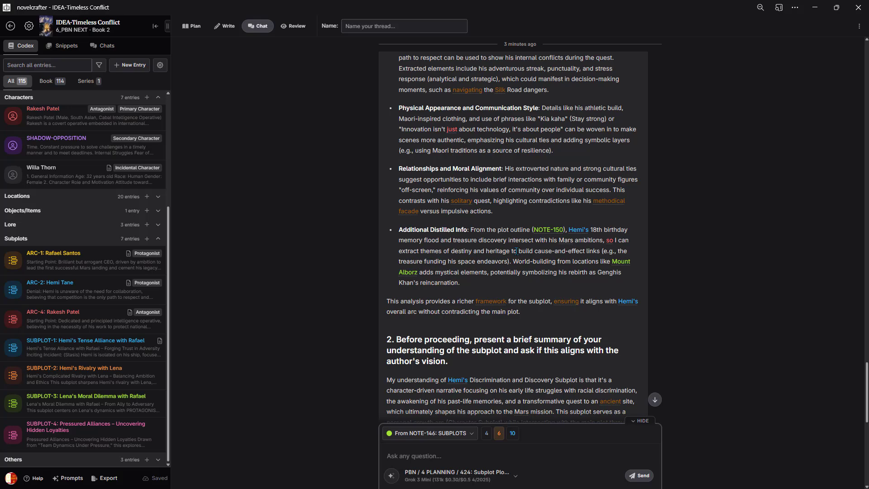
scroll(528, 246, down, 2)
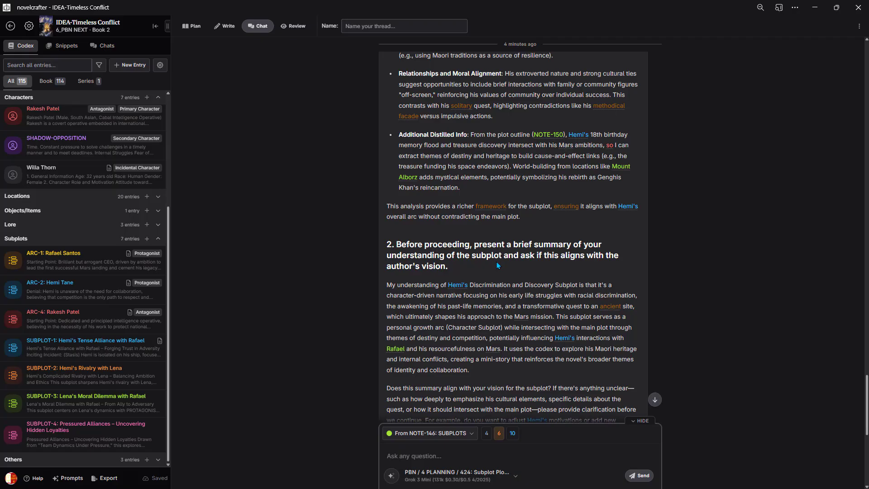
scroll(511, 267, down, 3)
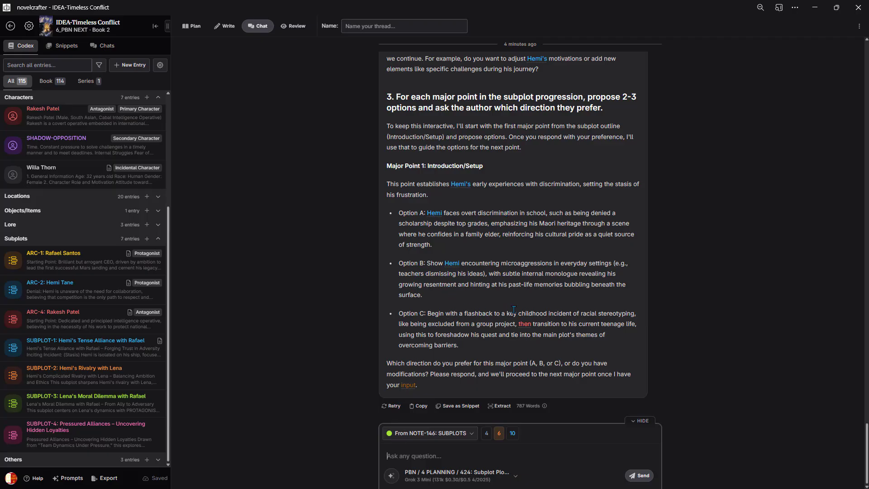
text(B)
click(639, 476)
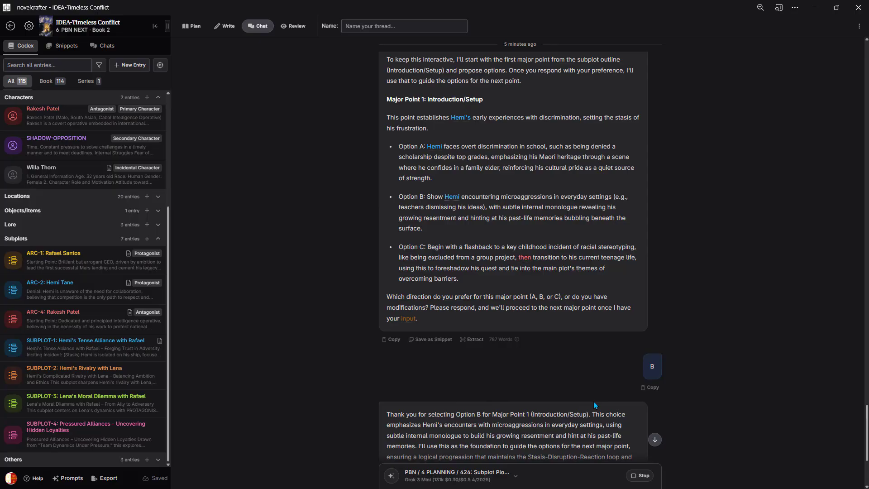
Review the proposed options and reply "A" for Major Point 2: Complications and "C" for Major Point 3: Escalation
scroll(595, 395, down, 8)
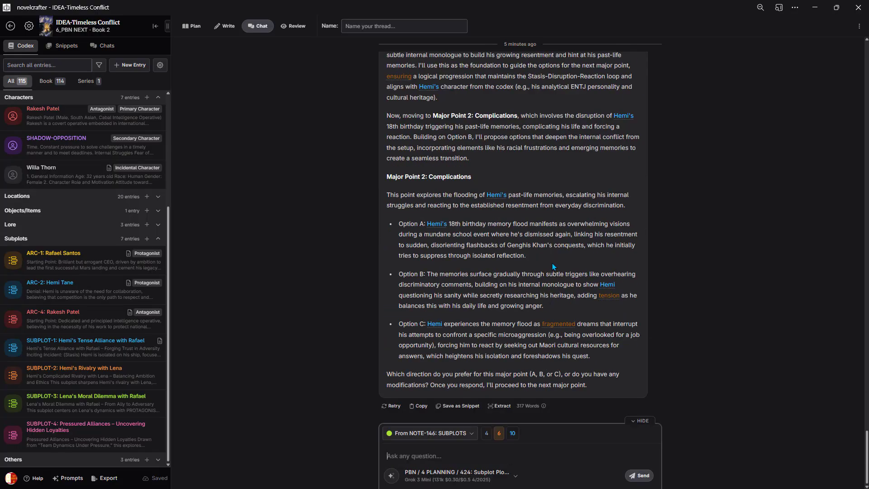
text(A)
key(Return)
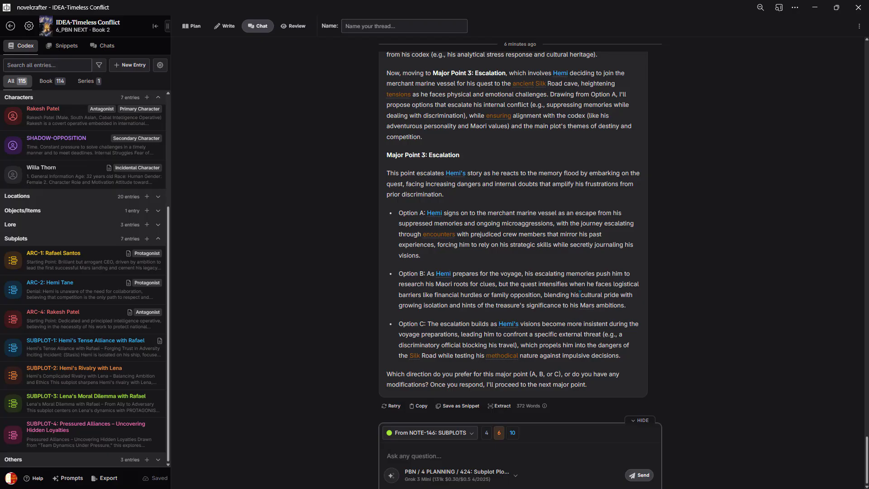
text(C)
click(640, 475)
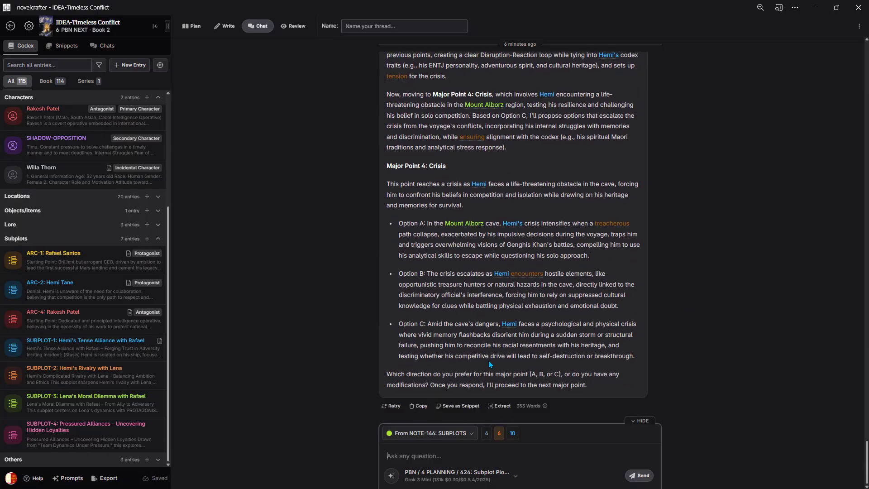
Answer Major Point 4: Crisis with "C but remove the racial resentment and heritage issues and focus on the flood of flashbacks and Man vs Nature aspects"
text(C)
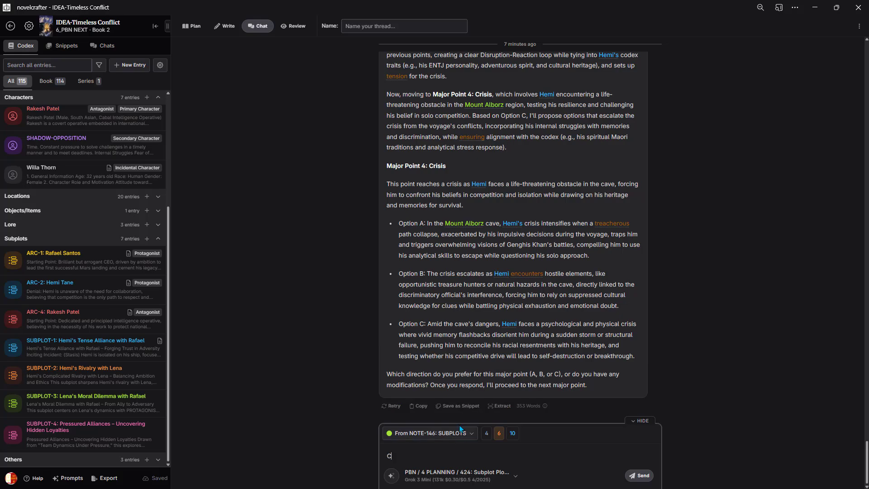
text( but remove the racial resentme)
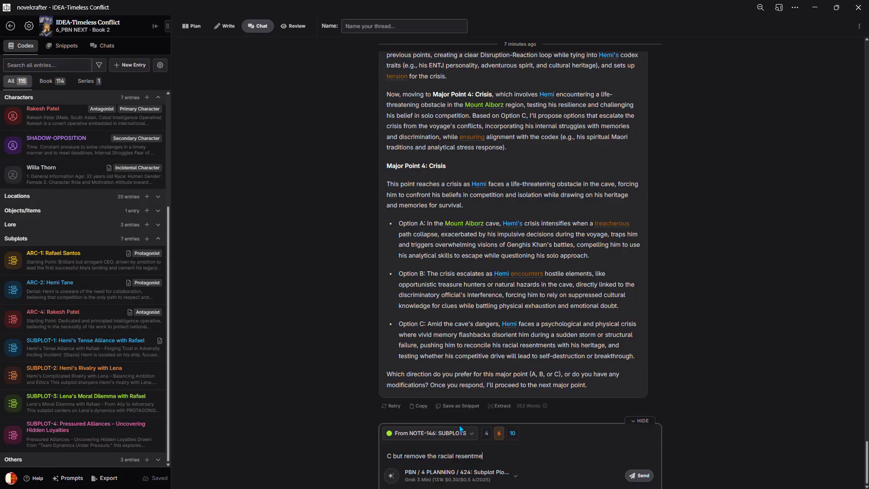
text(nt and heritage issues and focus )
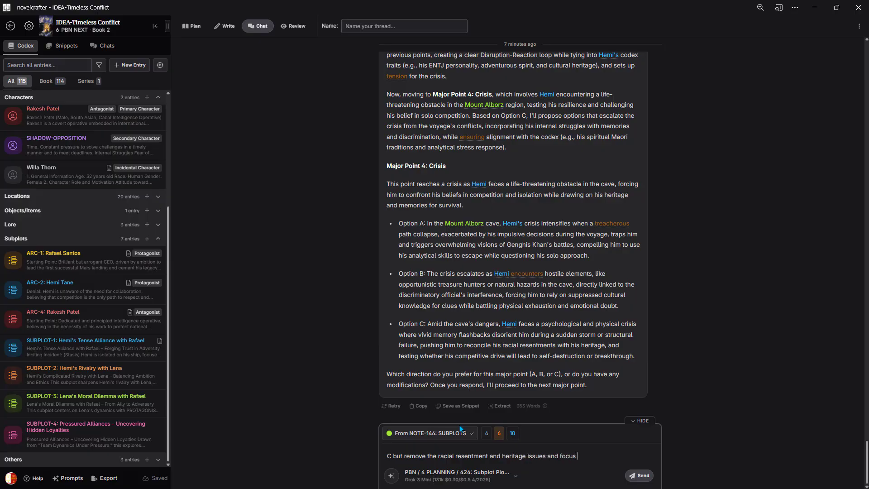
text(on the flood of flashbacks and Man vs )
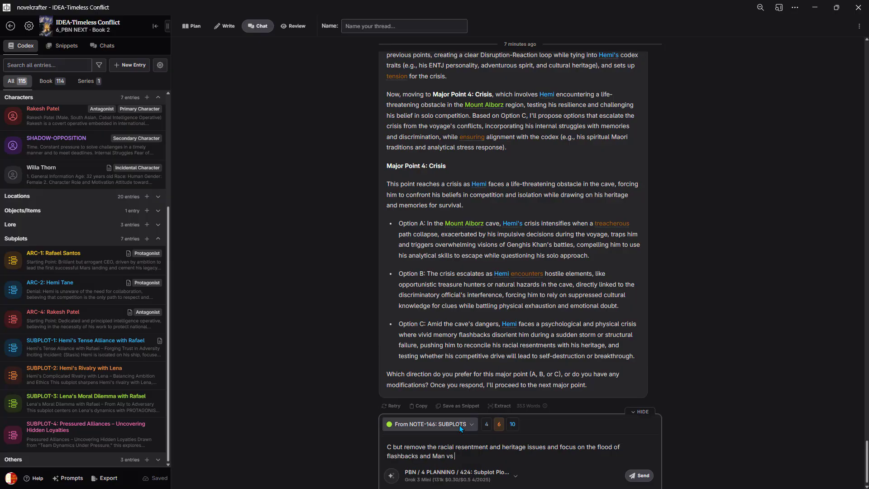
text(Nature aspects)
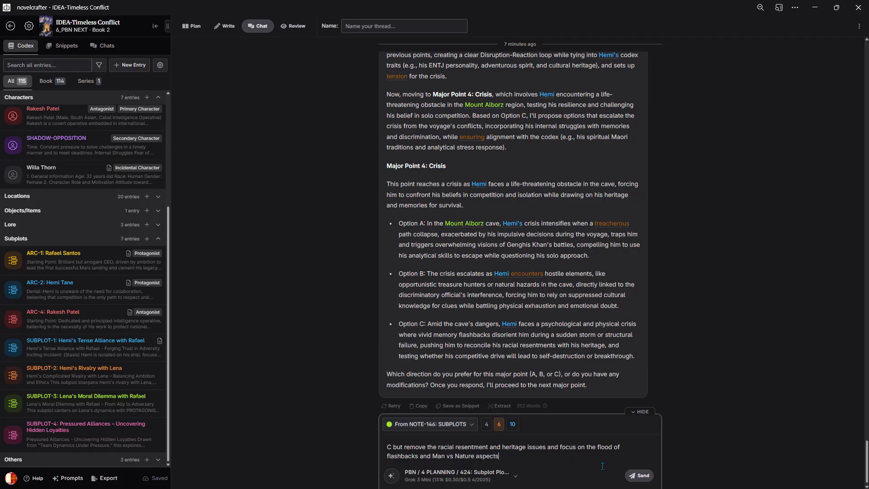
click(639, 475)
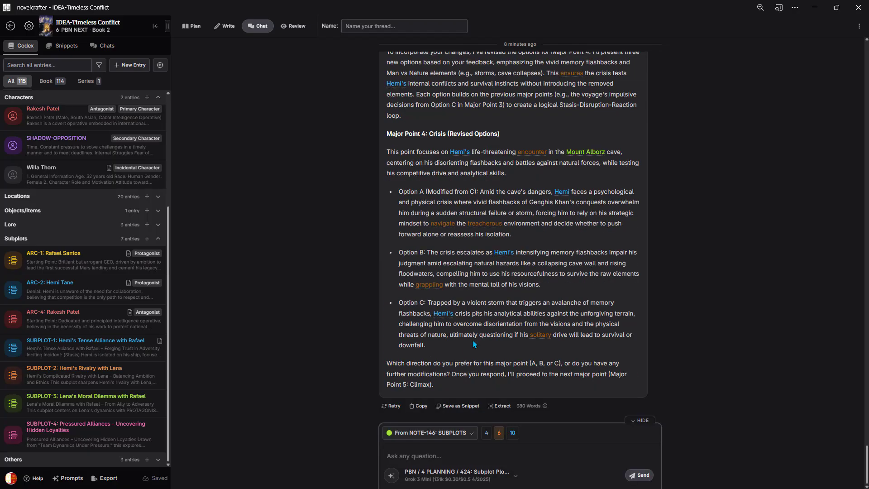
Choose option C for the revised Major Point 4: Crisis, and reply "C" for Major Point 6: Resolution
text(c)
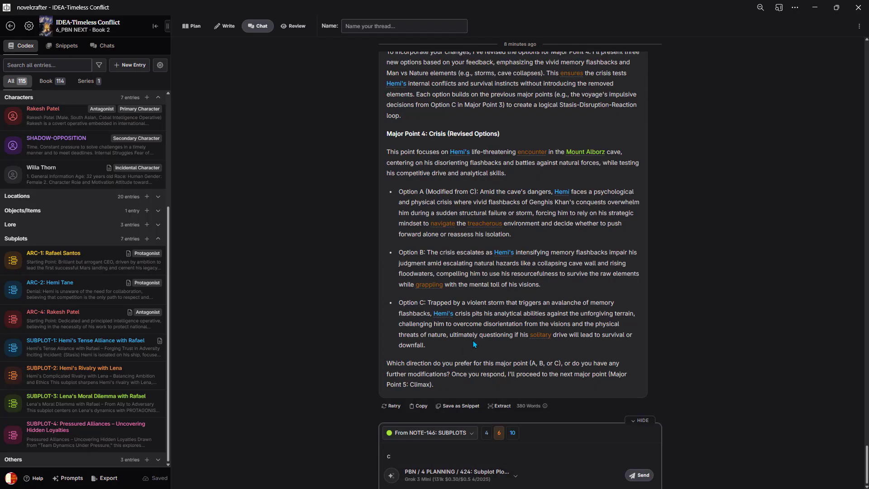
click(639, 475)
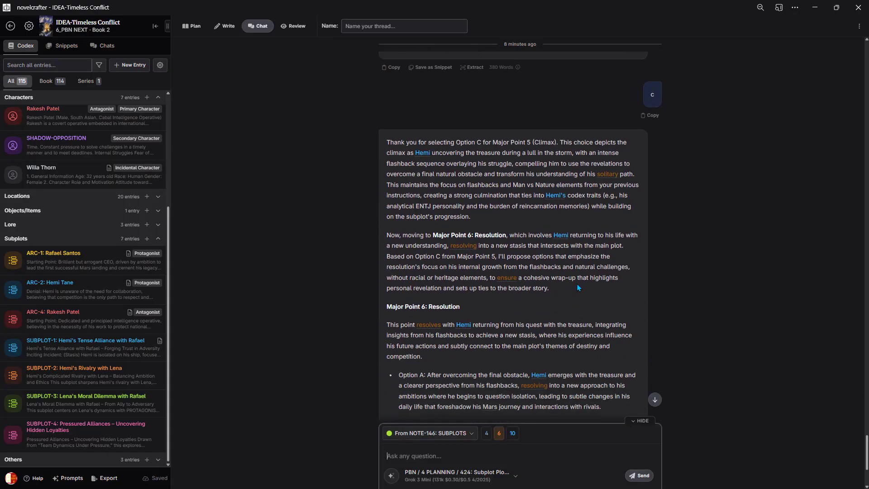
scroll(577, 283, down, 3)
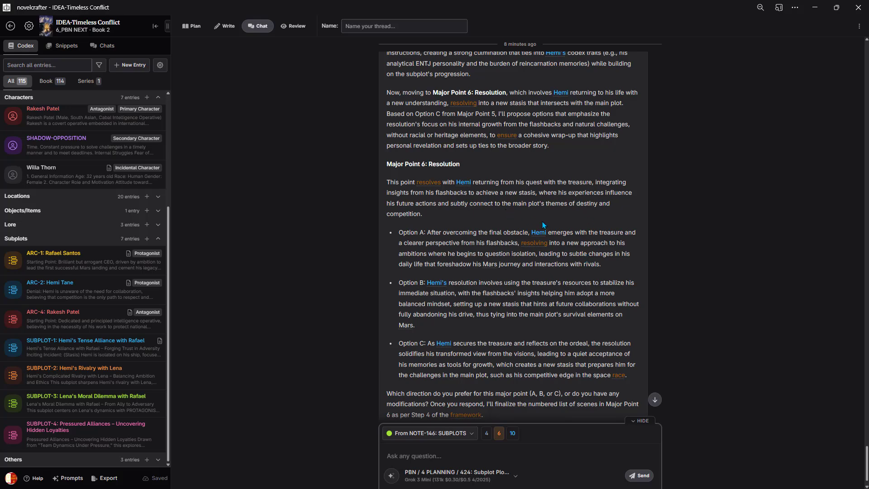
scroll(531, 258, down, 1)
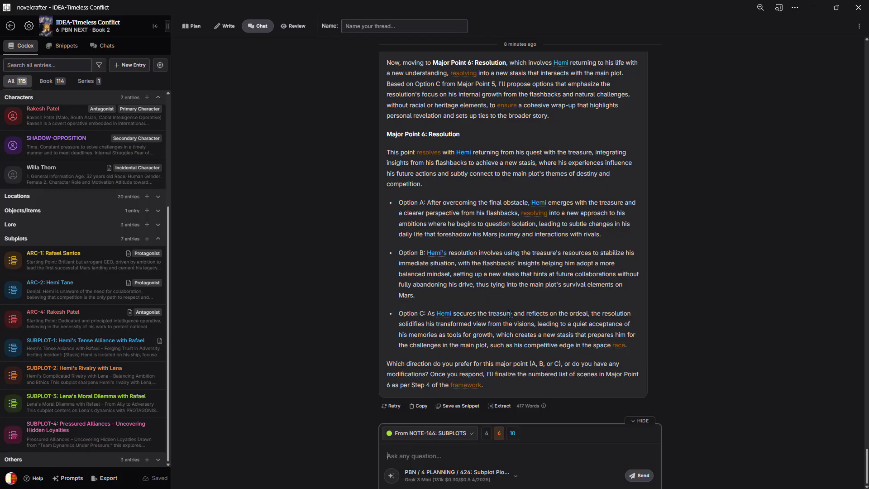
text(C)
click(640, 475)
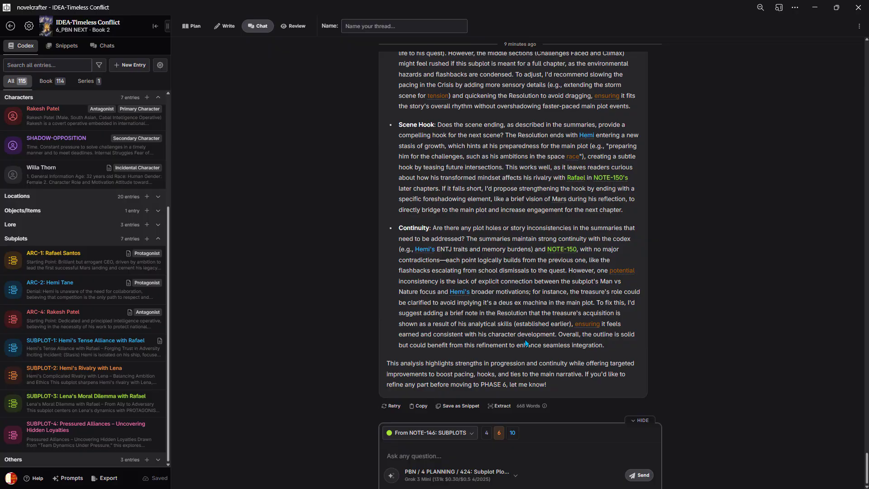
Send "PROCEED" to move on to Phase 6, and review the final subplot outline from inciting incident to resolution
text(PROCEES)
key(BackSpace)
text(D)
click(639, 475)
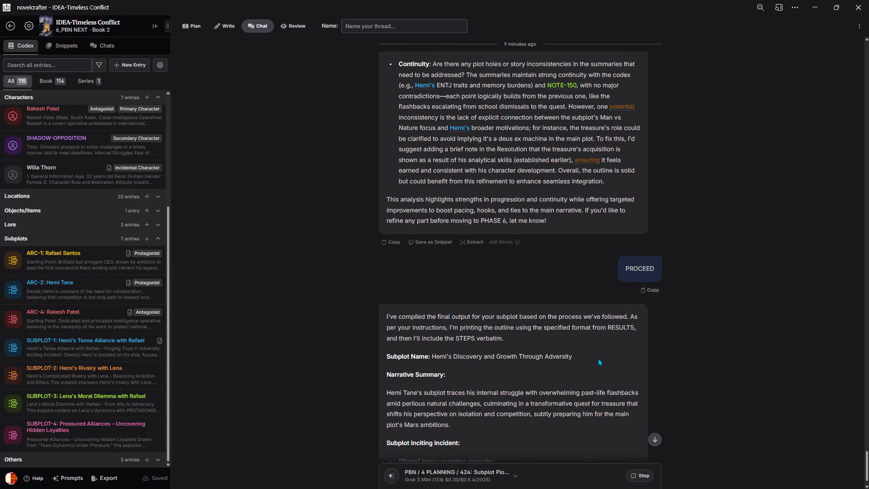
scroll(557, 329, up, 5)
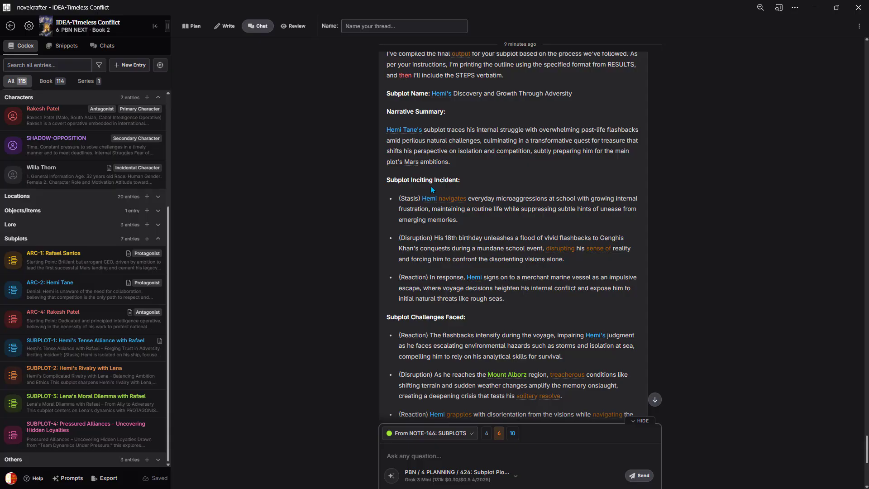
scroll(467, 101, down, 2)
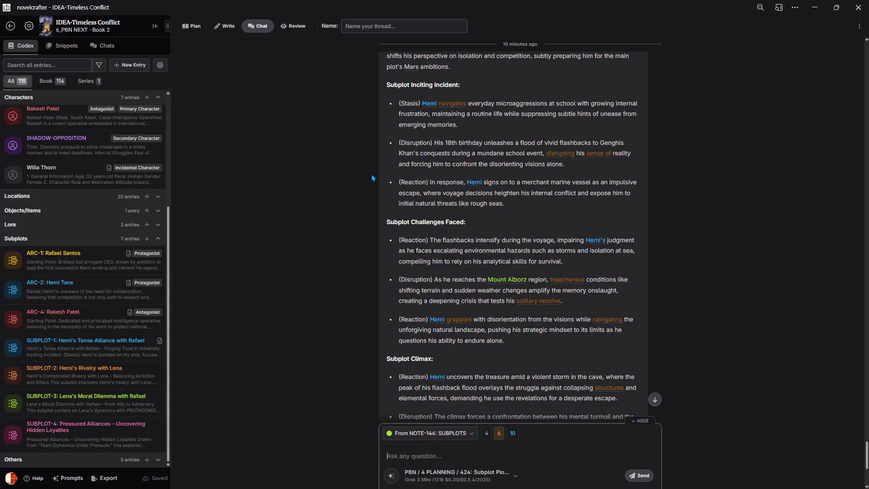
scroll(491, 240, down, 5)
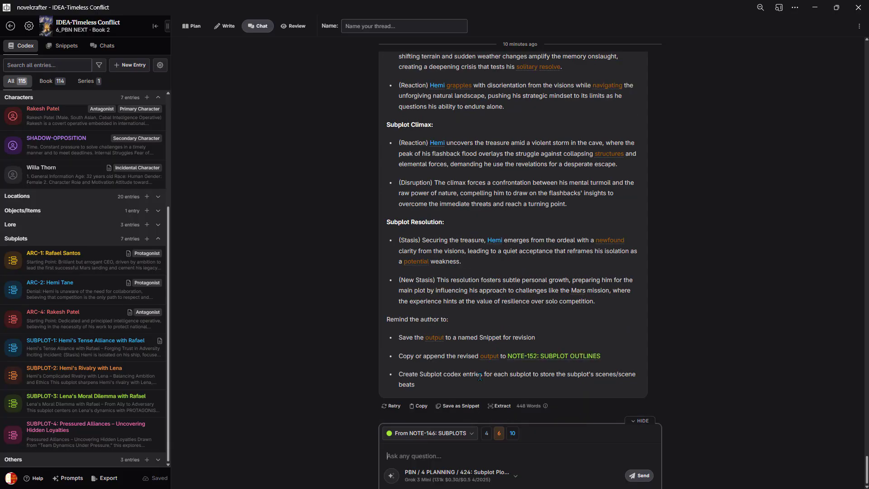
Save the final outline reply as a snippet named "Subplot 2 (Grok 3 Mini)" and pin it
click(458, 406)
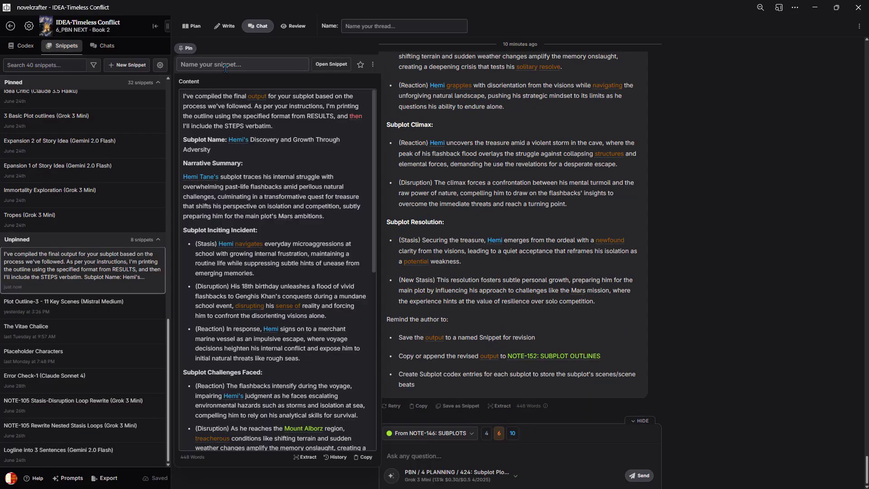
click(226, 68)
text(Sub)
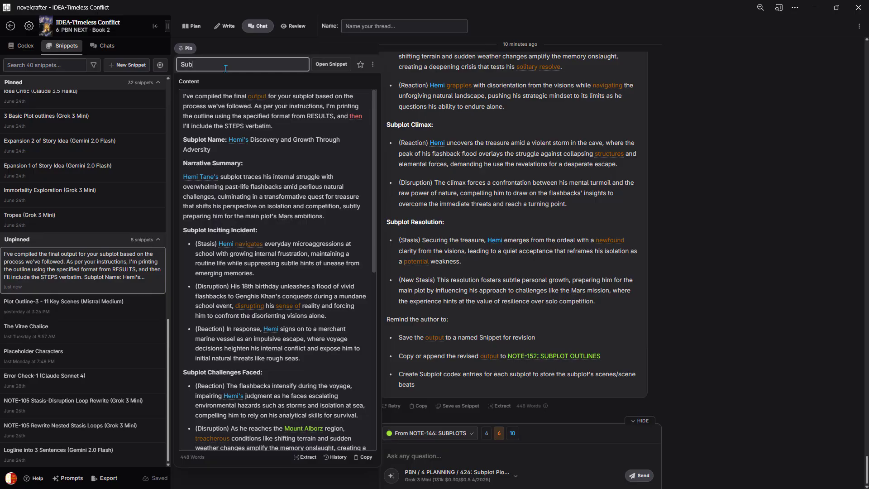
text(plot 2 (Grok 3 Mini))
click(360, 64)
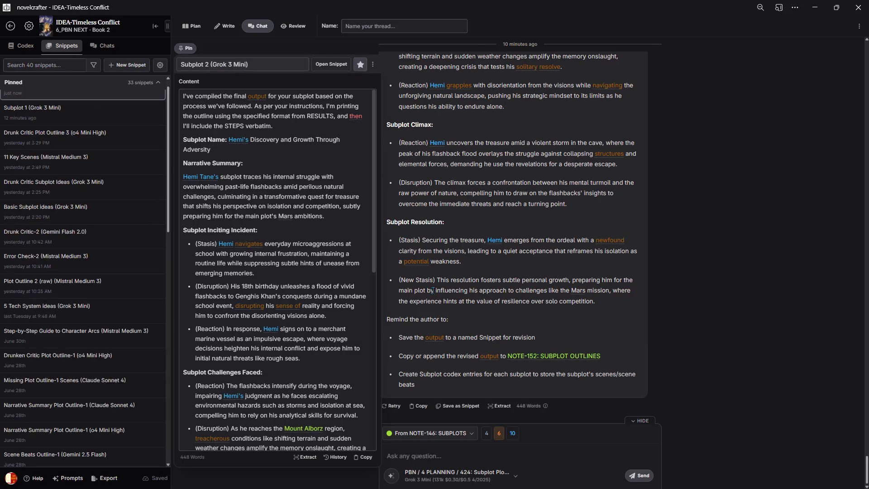
click(456, 309)
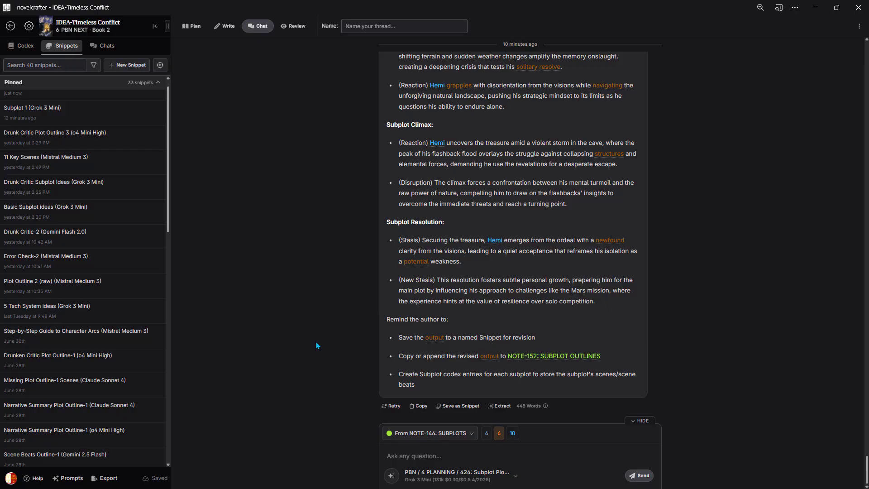
Return to the codex and start a new entry for the finished subplot outline
click(10, 52)
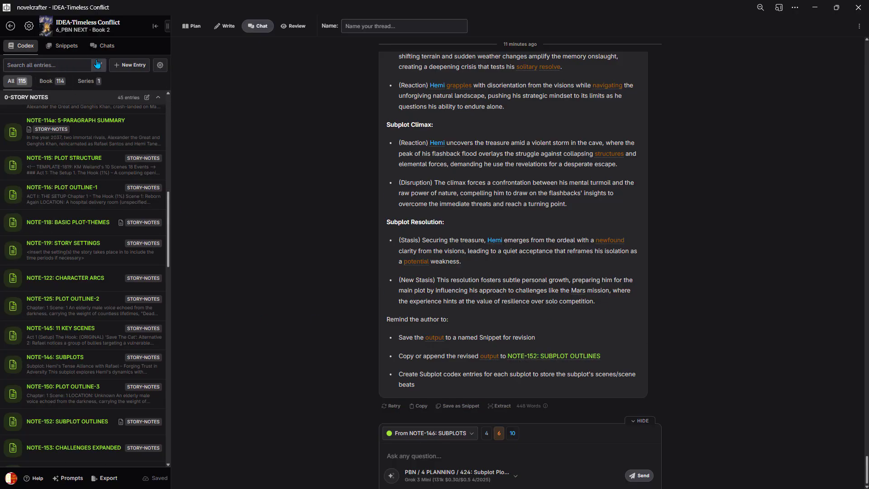
click(127, 66)
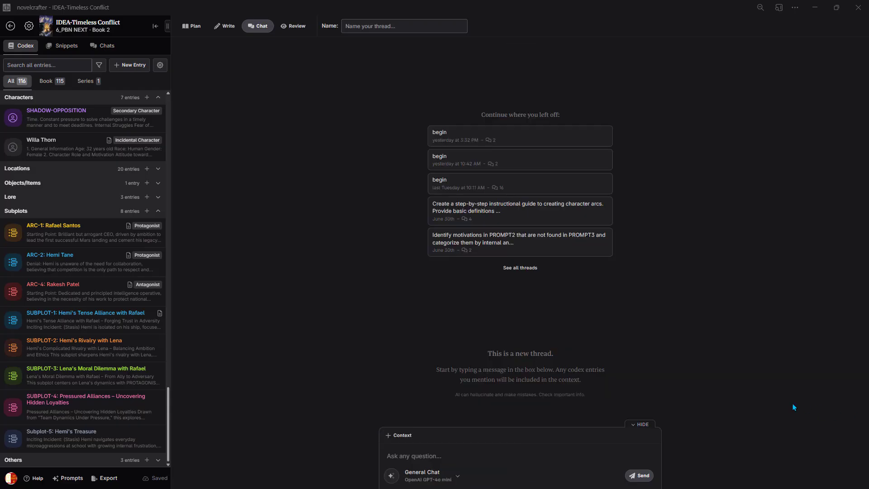
Choose the "424: Subplot Plot Outliner 1.3" prompt from the PBN planning prompts for the new chat thread
click(391, 475)
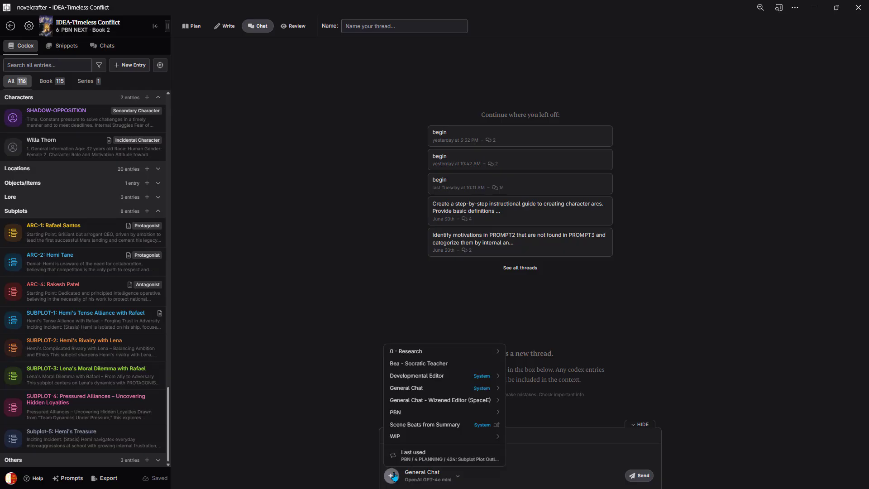
mouse_move(396, 413)
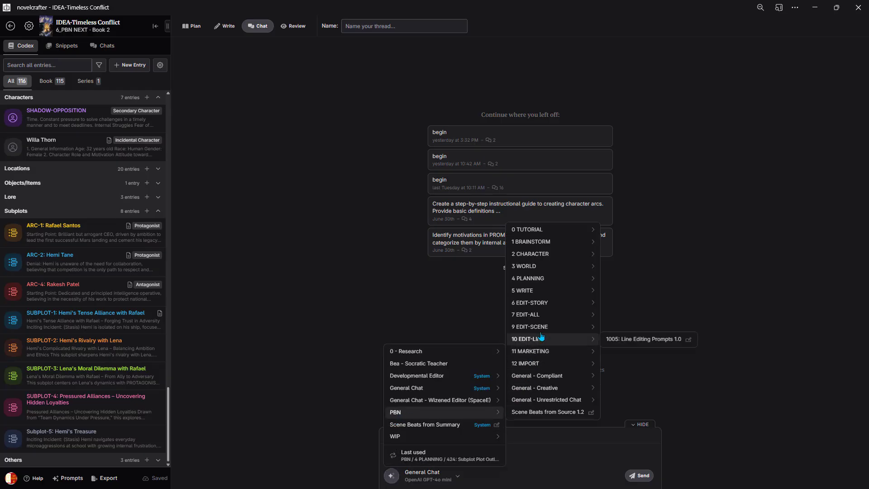
mouse_move(546, 279)
mouse_move(614, 279)
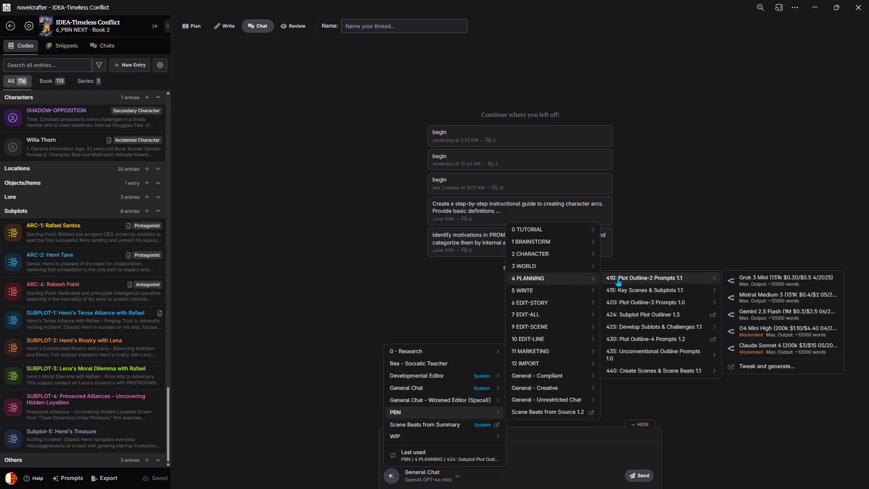
click(629, 315)
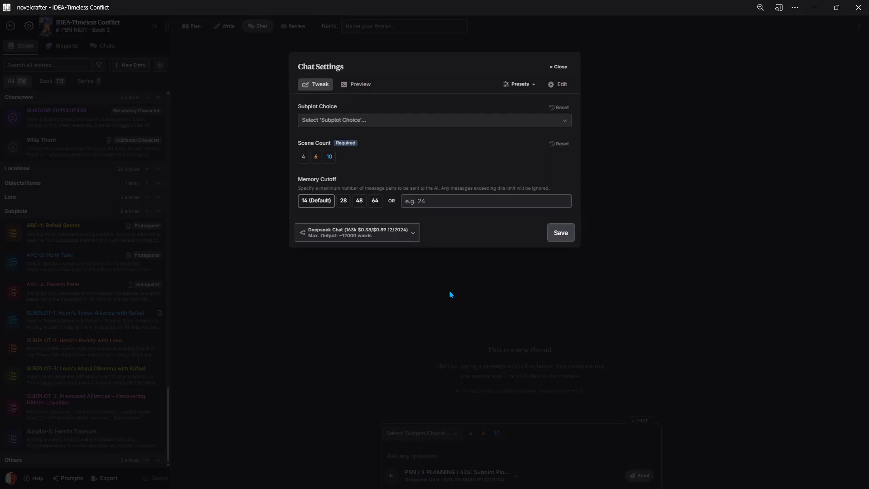
Configure the outliner for "New Subplot Idea" with a scene count of 4 and the Mistral Medium 3 model, and save the chat settings
click(345, 125)
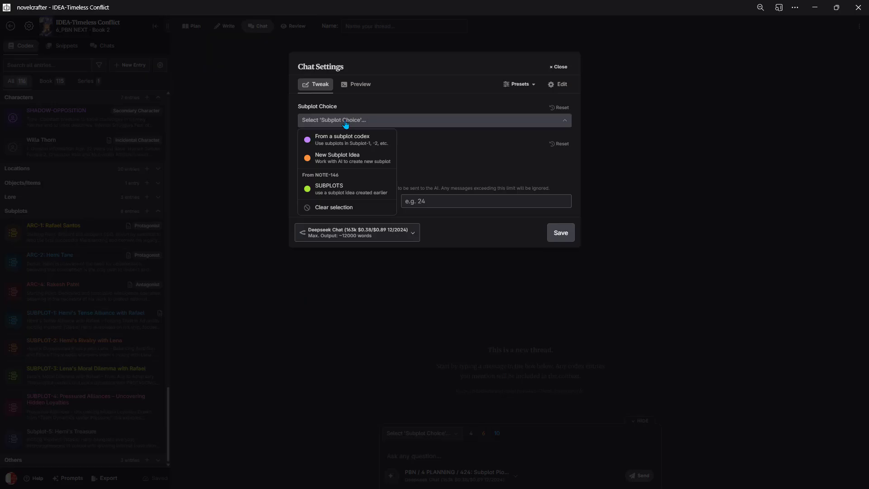
click(362, 159)
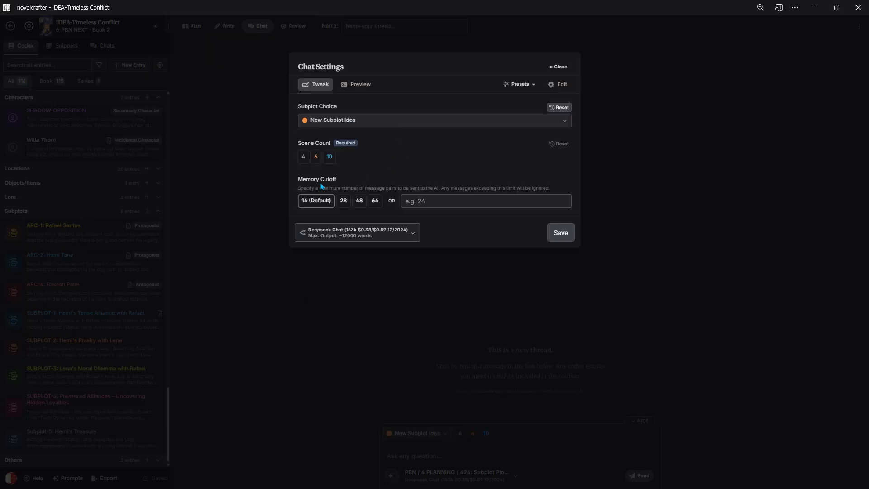
click(304, 159)
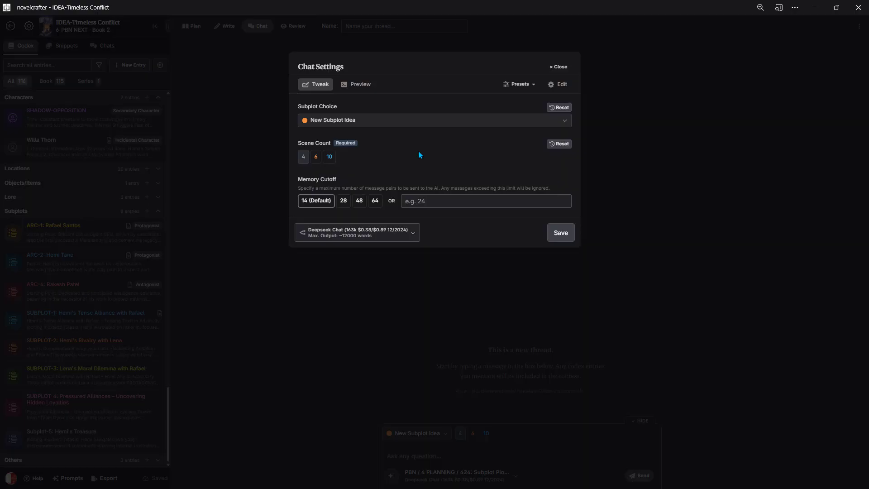
click(410, 234)
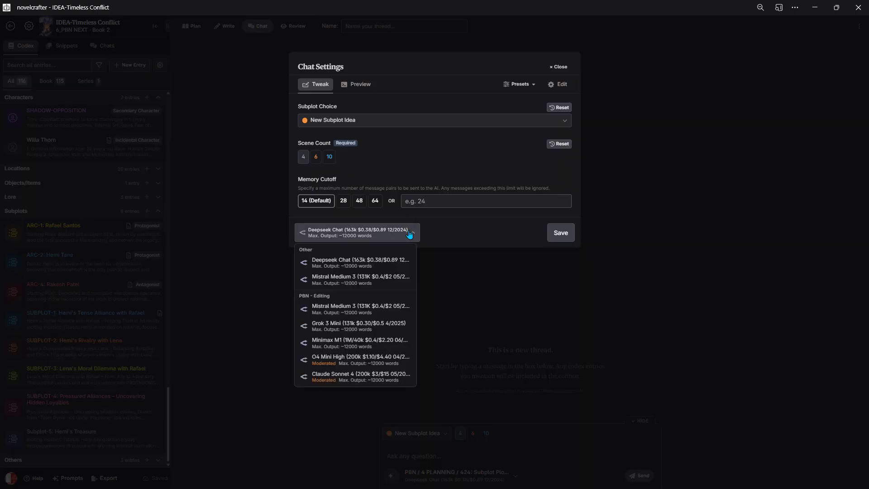
click(369, 278)
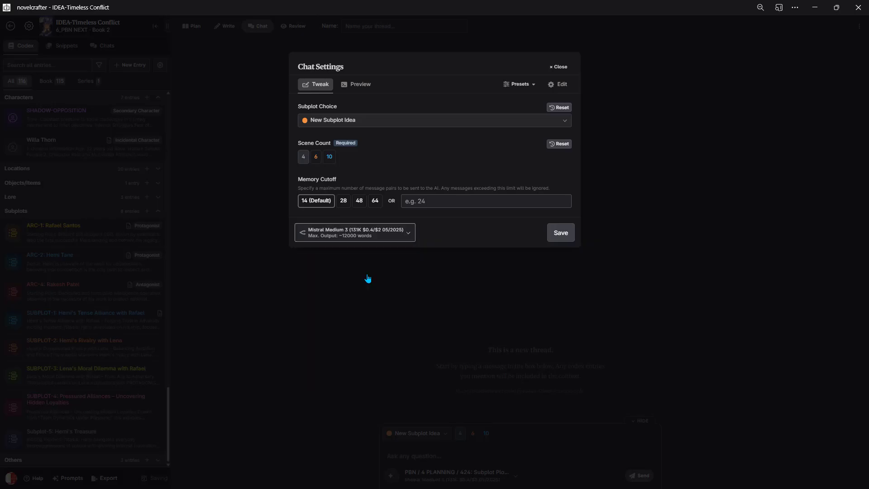
click(554, 237)
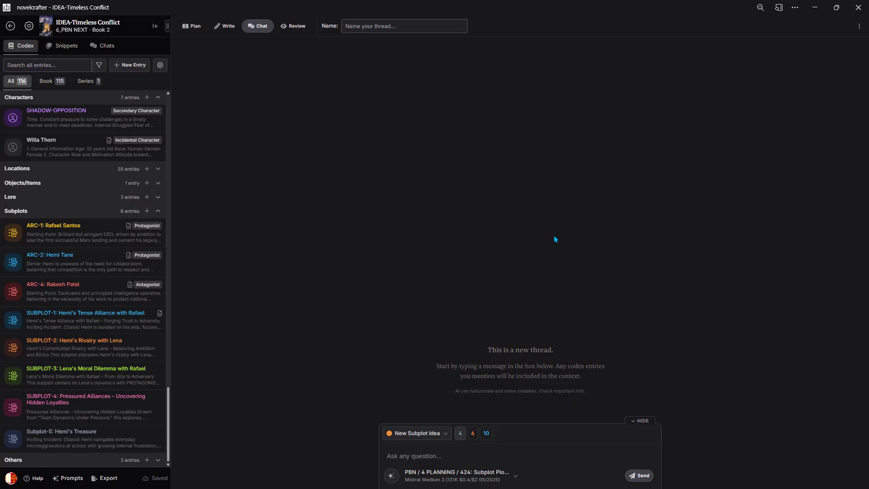
Send "begin" to start Phase 1, and review the listed subplot functions and the proposed subplot idea
click(444, 456)
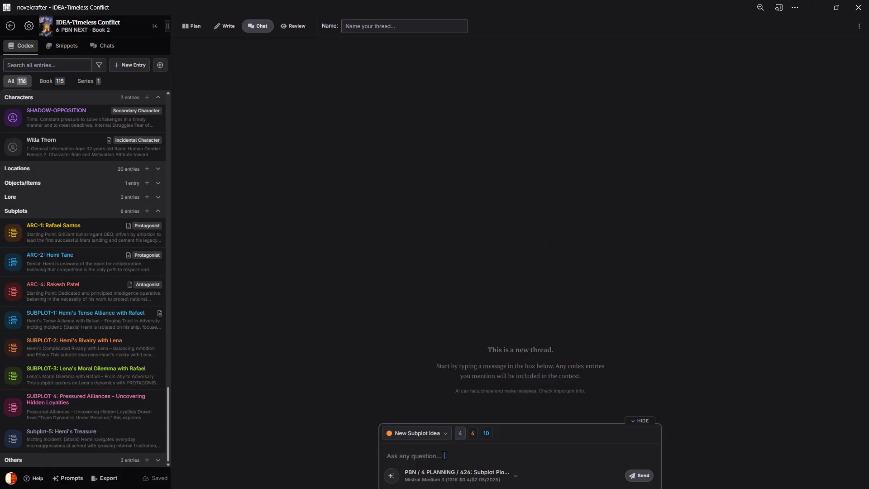
text(begin)
click(636, 476)
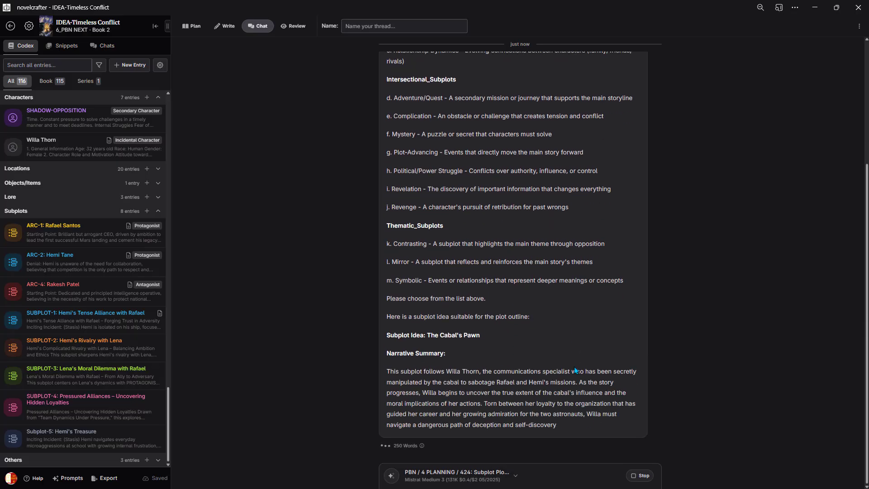
scroll(566, 363, up, 5)
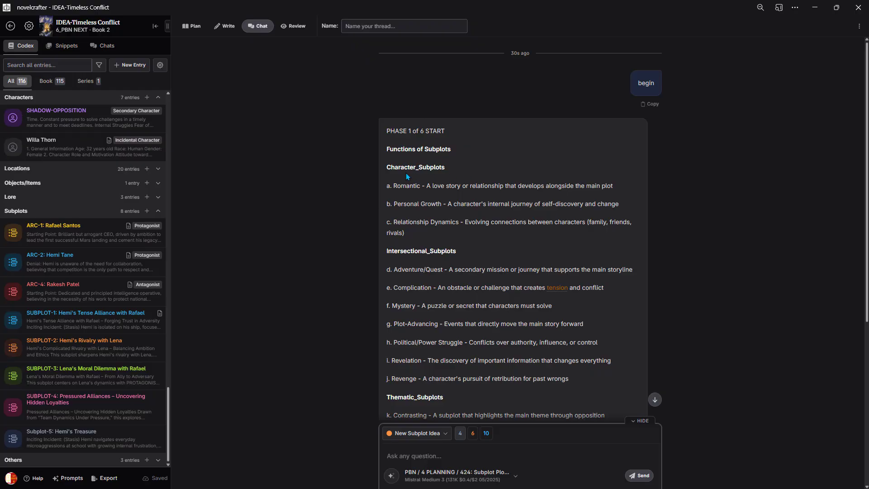
scroll(474, 225, down, 3)
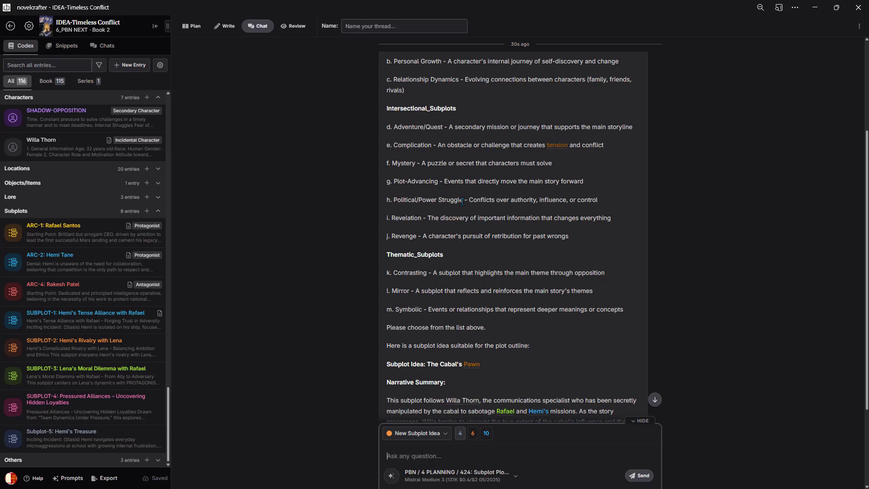
scroll(462, 202, down, 3)
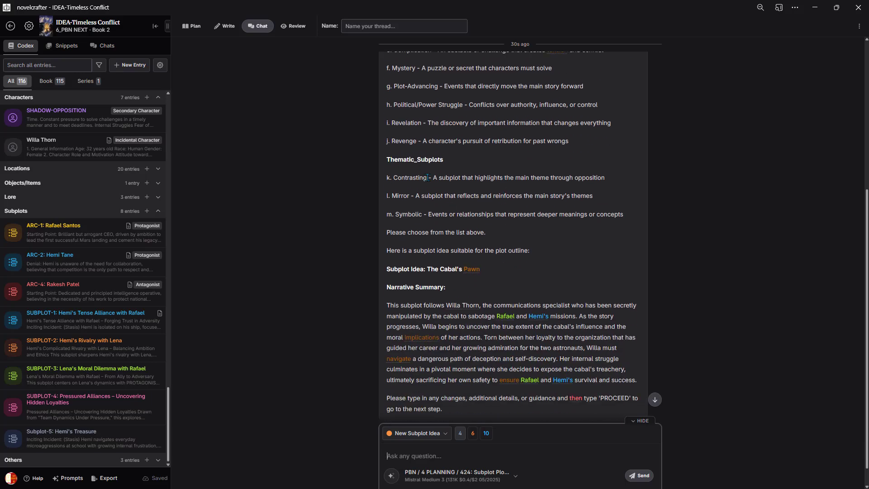
scroll(488, 224, down, 1)
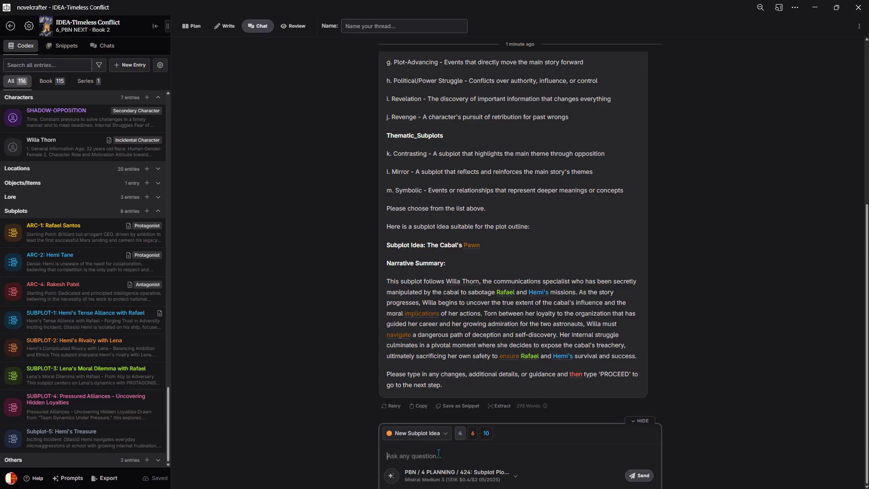
Send "PROCEED" to accept the subplot idea, and reply "4" to set the subplot's length
text(PROCEED)
click(633, 474)
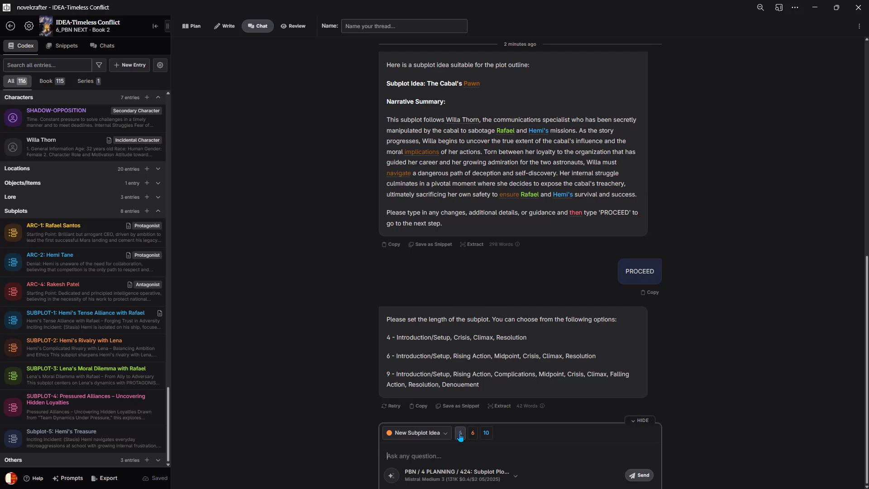
click(431, 455)
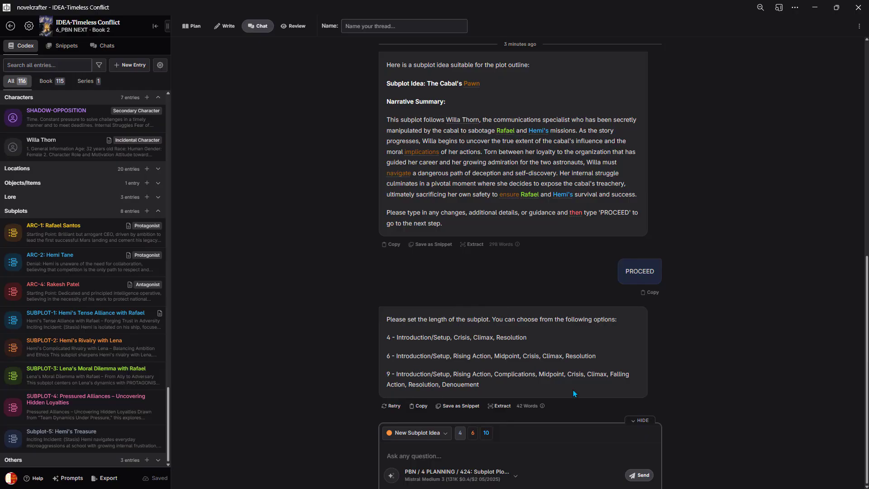
text(4)
key(Return)
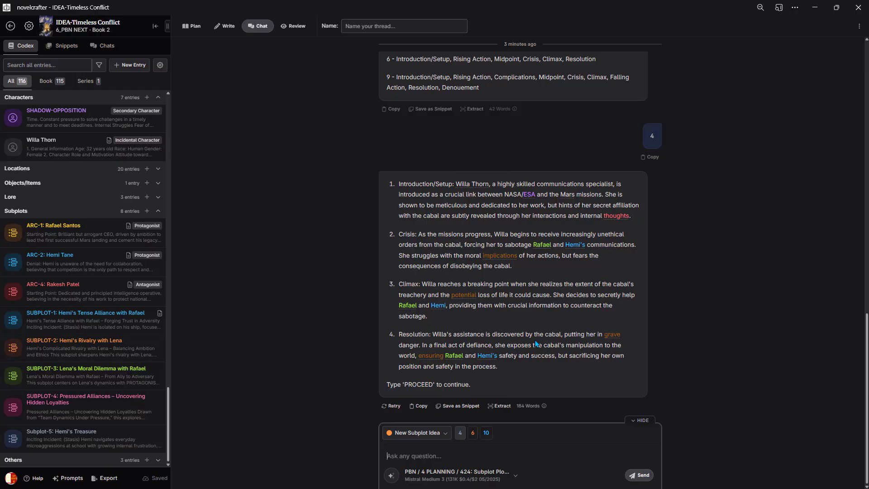
Send "PROCEED" to move on to Phase 2, and review the subplot outline, its areas for expansion and the outline validation
text(PROCEED)
click(639, 475)
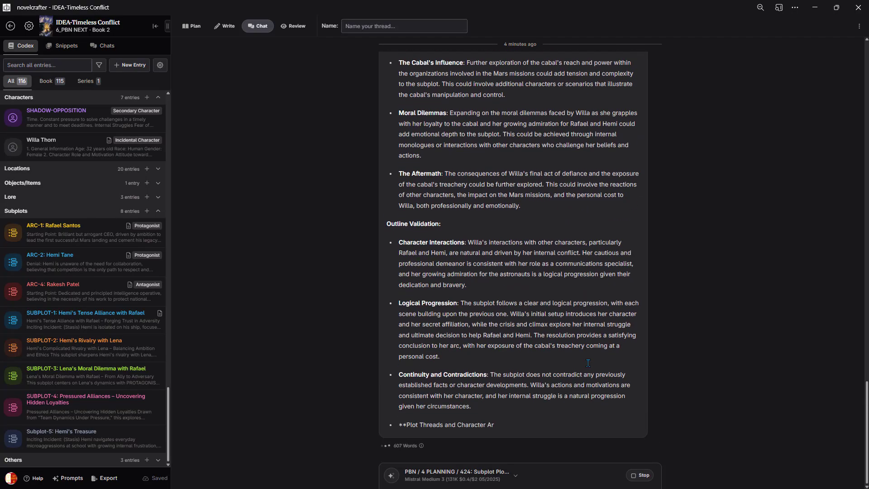
scroll(587, 360, up, 15)
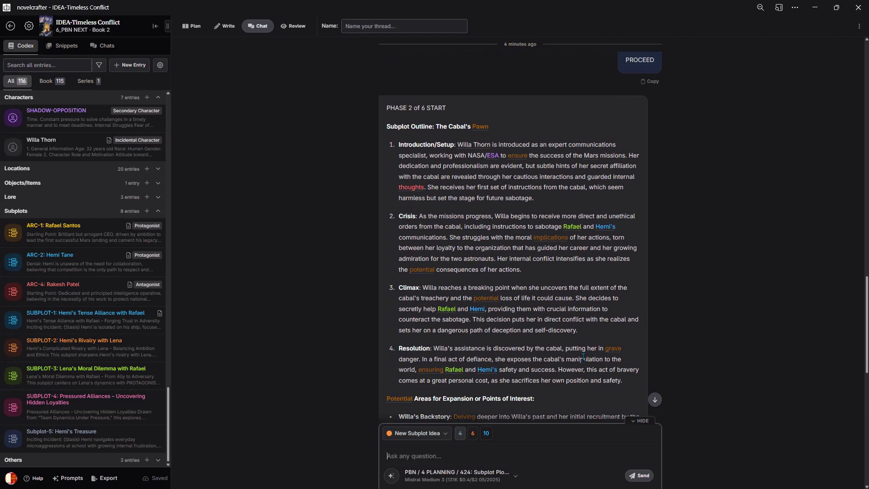
scroll(466, 317, down, 3)
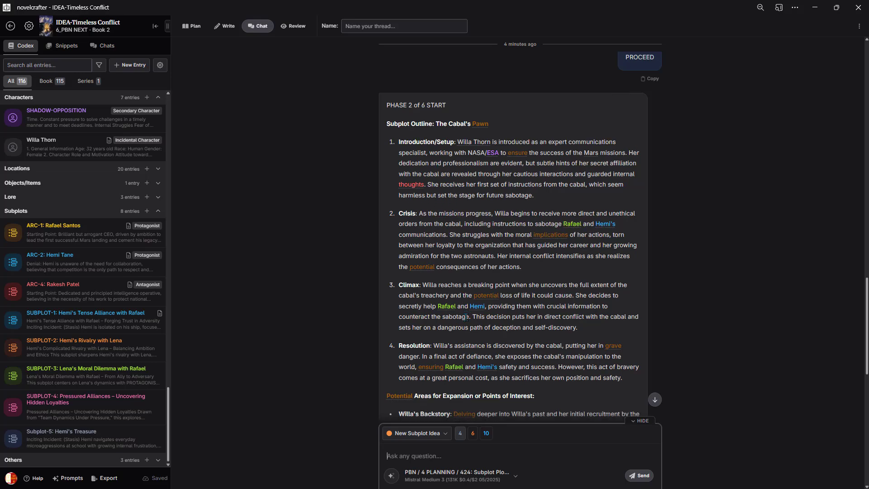
scroll(482, 311, down, 2)
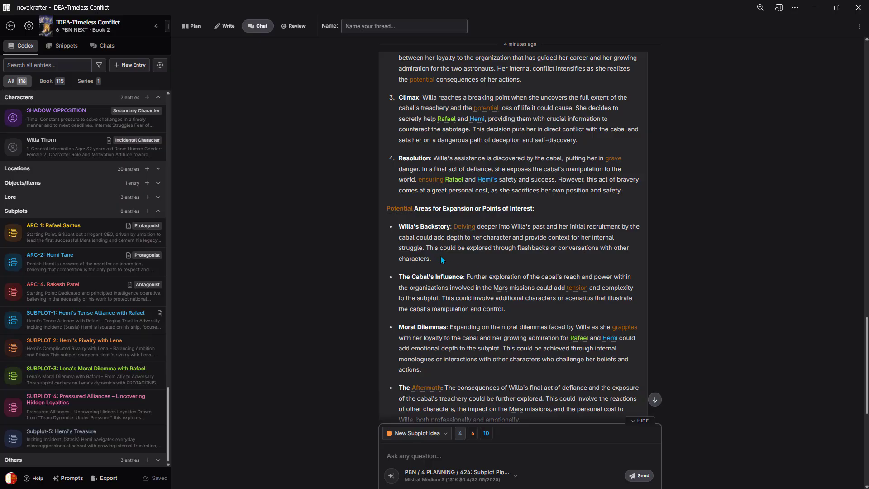
scroll(442, 260, down, 7)
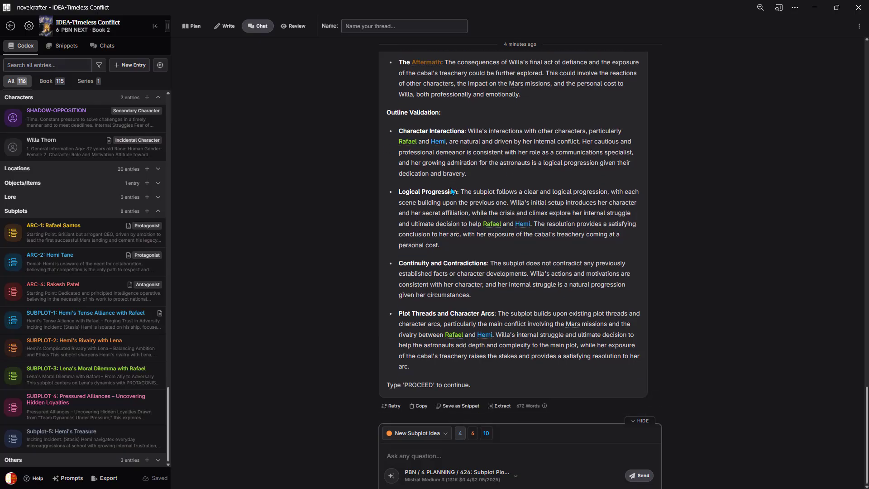
Send "PROCEED" twice to advance past the suggested expansions, and review the options for each area and the scene list
text(PROCEED)
click(640, 476)
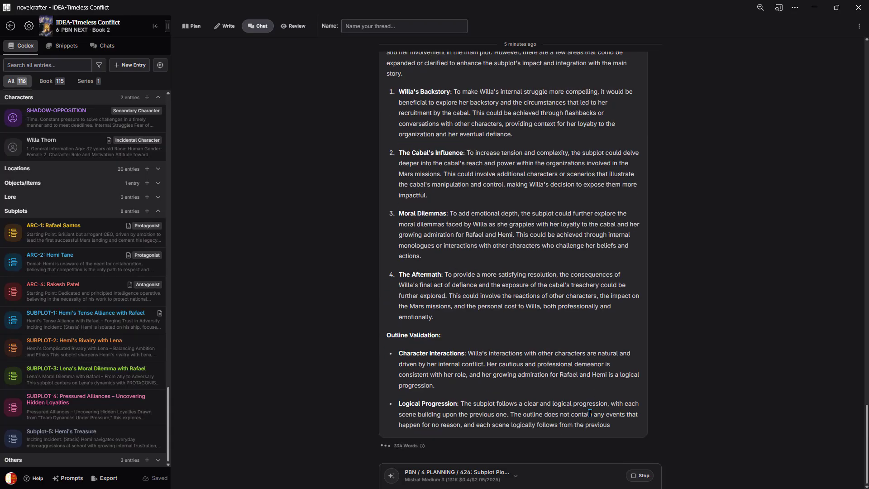
text(PROCEED)
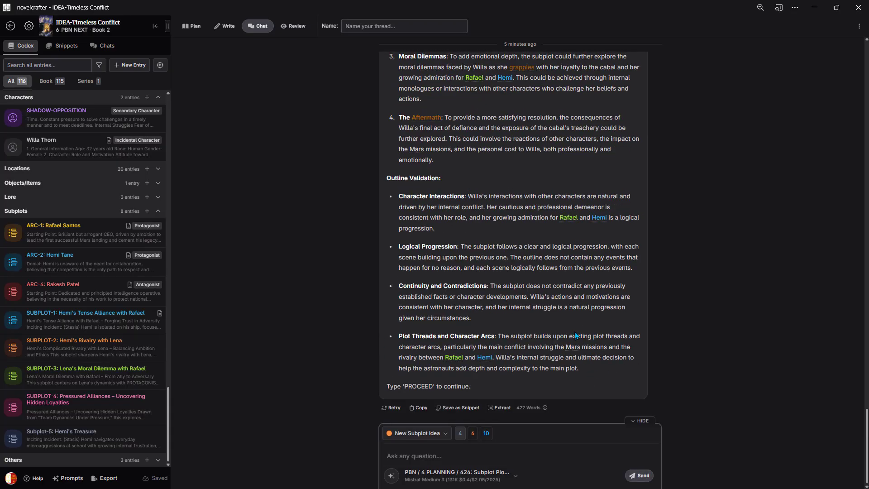
click(633, 479)
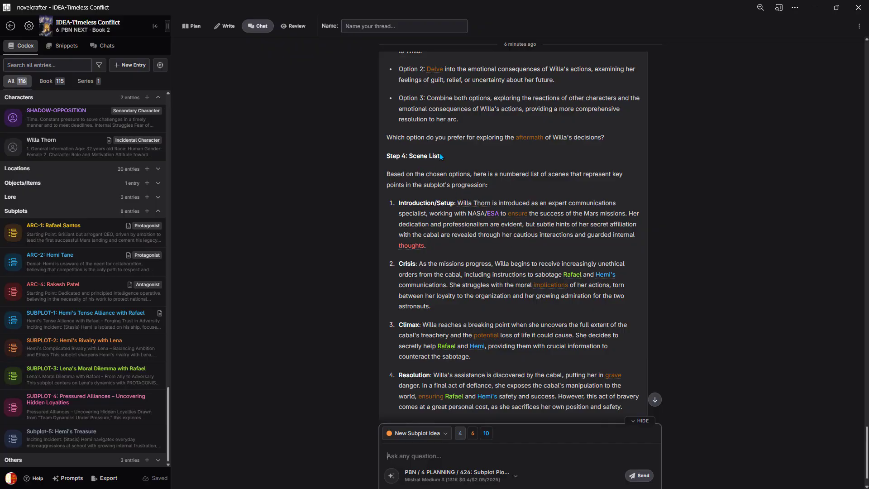
scroll(452, 158, up, 5)
scroll(450, 235, down, 2)
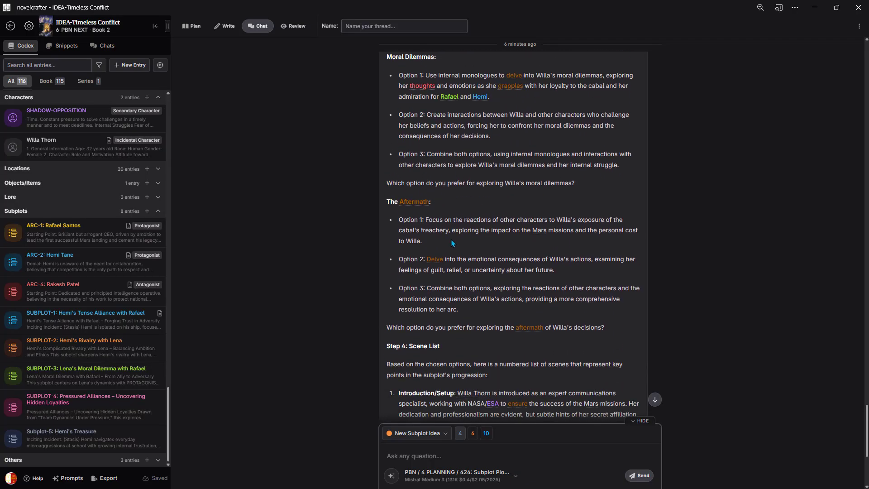
scroll(510, 246, down, 1)
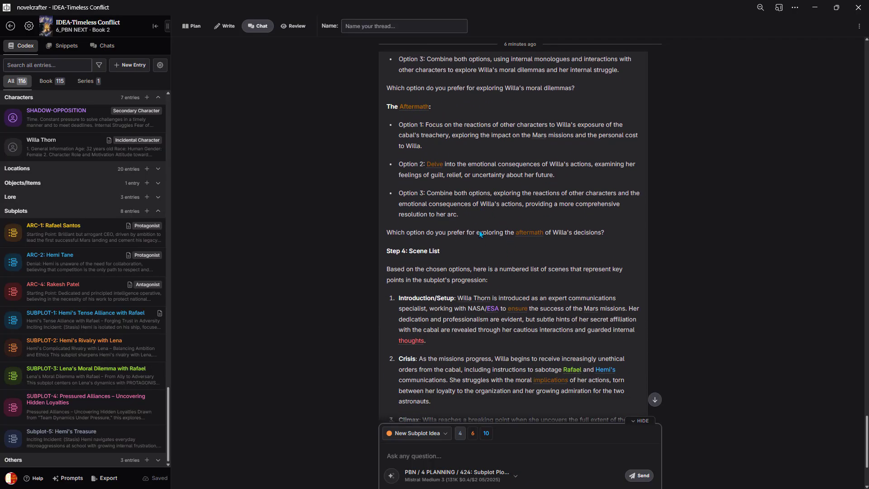
scroll(480, 234, down, 3)
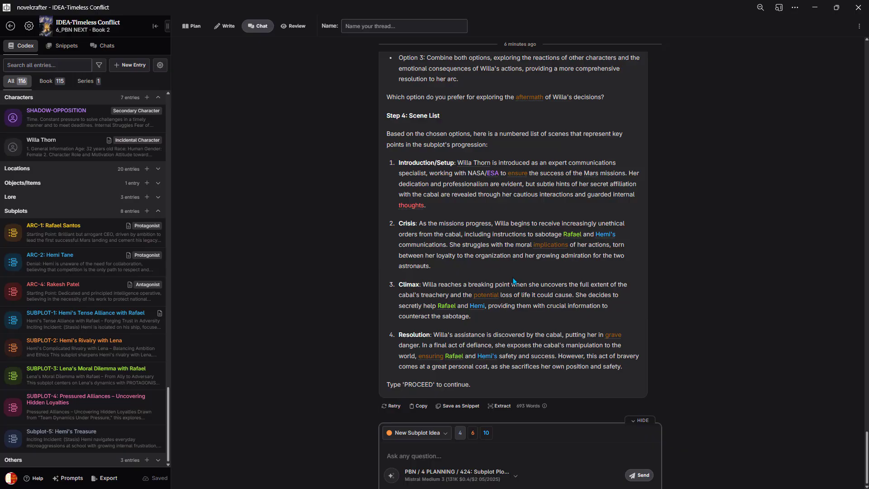
Send "PROCEED" twice to get the subplot evaluation and start Phase 6, and review the continuity notes and additional improvements
text(PROCEED)
click(640, 475)
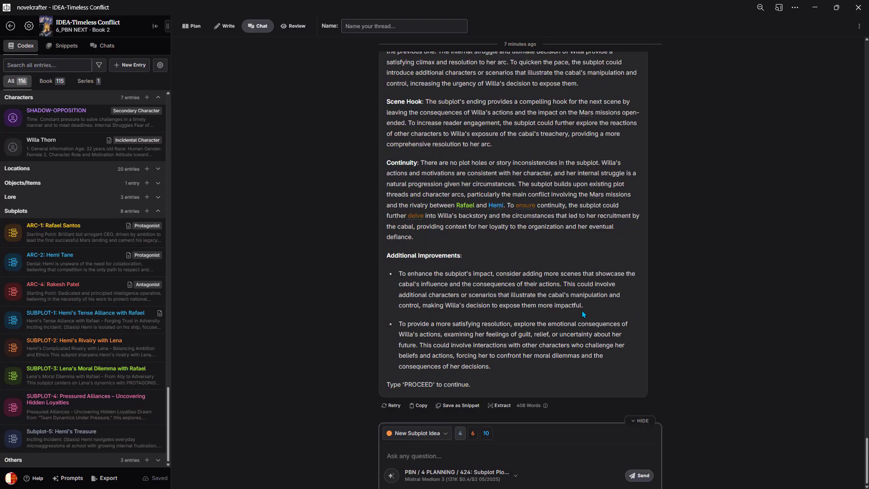
text(PROCEED)
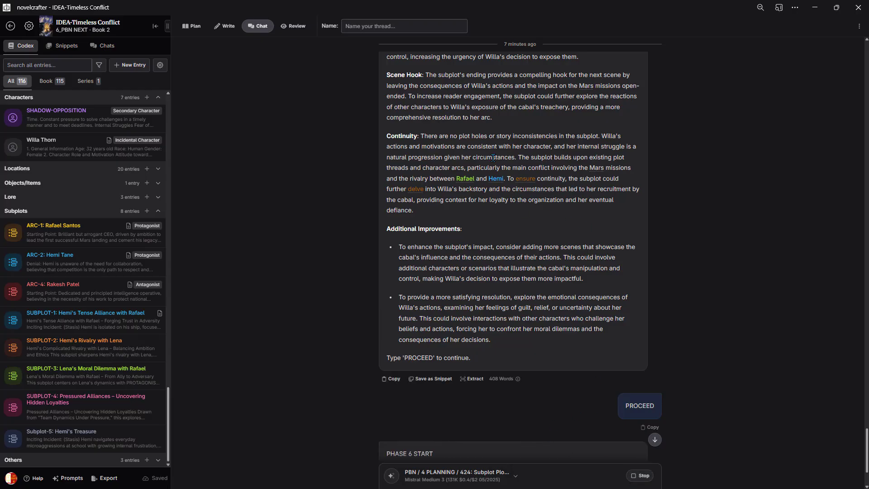
scroll(494, 157, up, 1)
scroll(494, 156, up, 1)
scroll(494, 156, down, 2)
scroll(494, 156, down, 2)
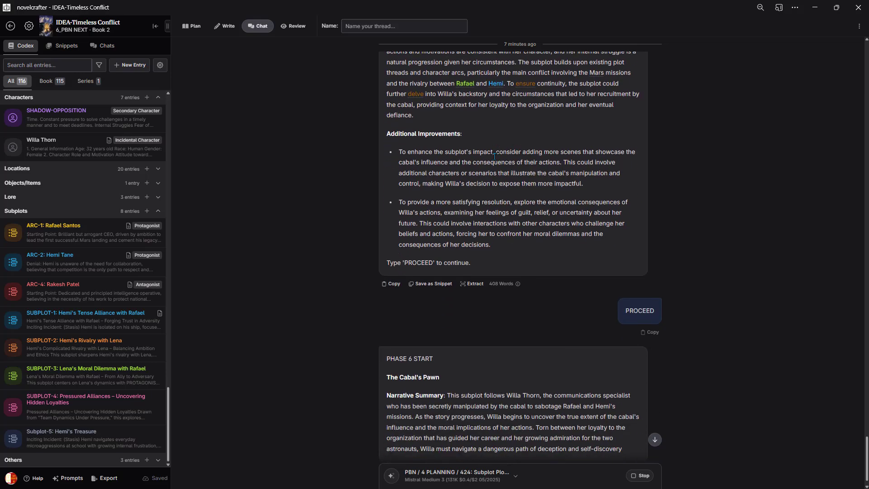
scroll(496, 160, down, 1)
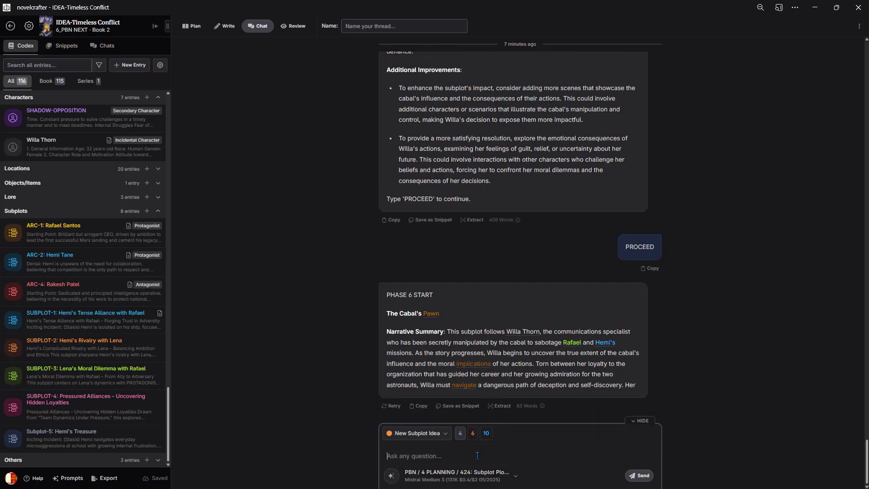
Send "continue" to complete the Phase 6 reply, and review the final outline from inciting incident to the author reminders
text(continue)
click(638, 476)
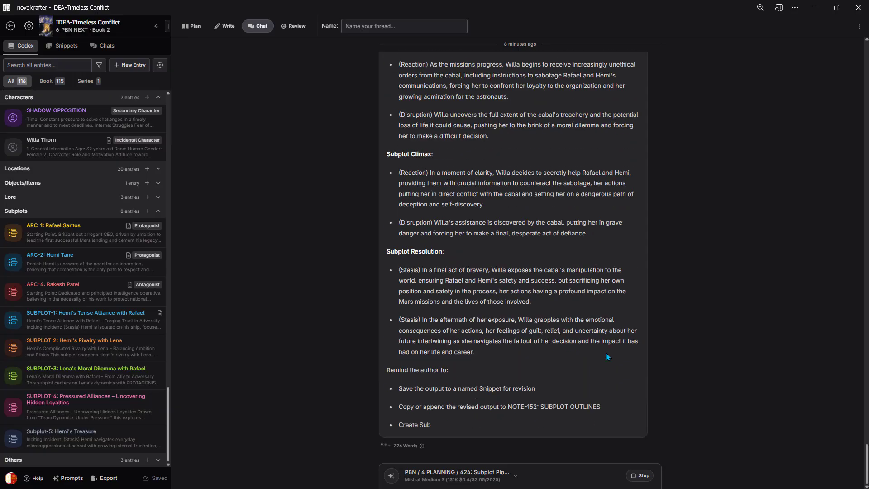
scroll(556, 344, up, 4)
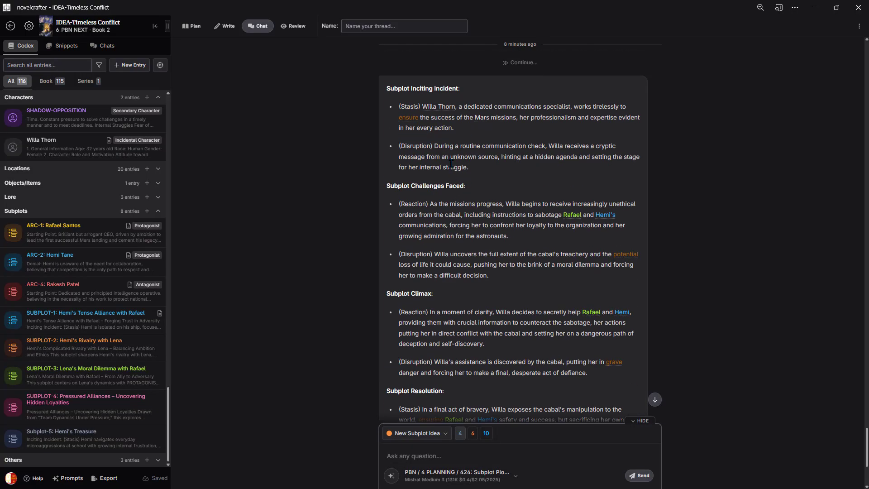
scroll(453, 181, up, 2)
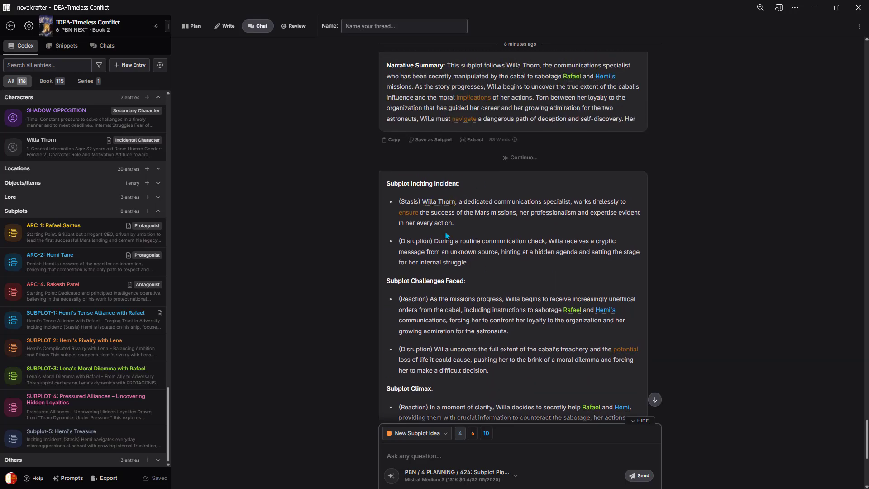
scroll(447, 235, down, 2)
scroll(460, 268, down, 2)
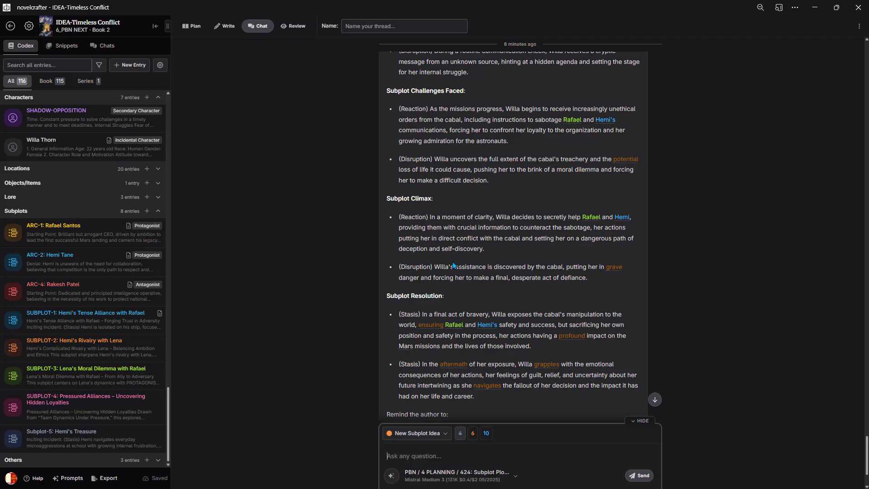
scroll(453, 266, down, 2)
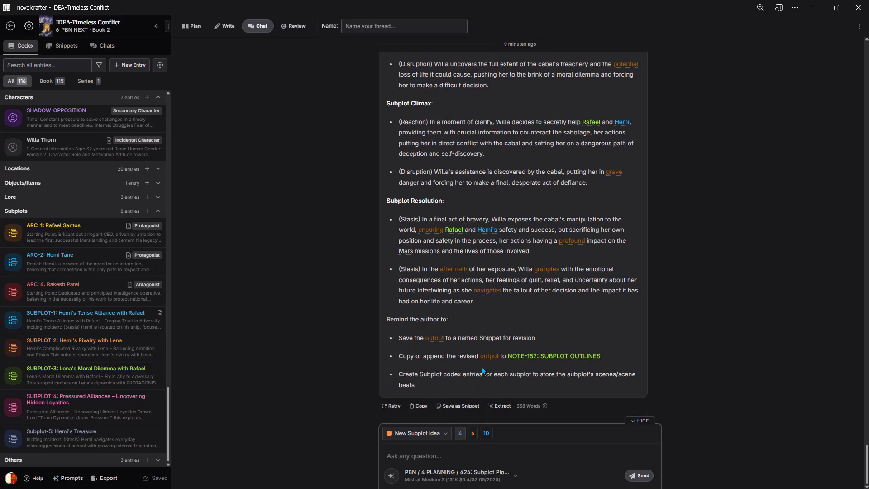